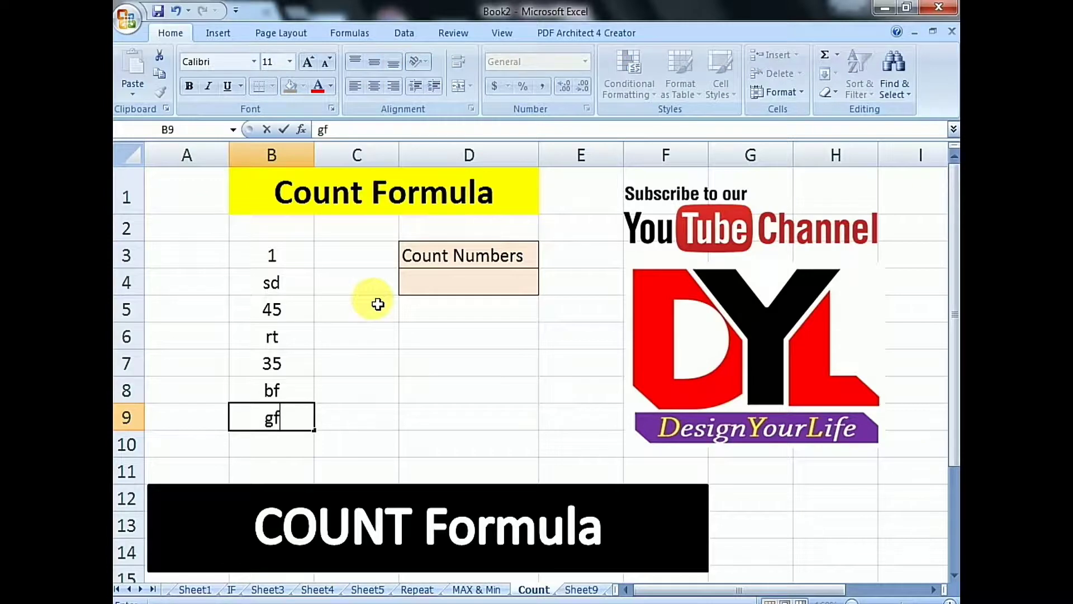
# Step: Finish the gf entry in B9, enter 35 in B10 and 67 in B11, and centre the 67
pyautogui.press('Return')
pyautogui.write('35')
pyautogui.press('Return')
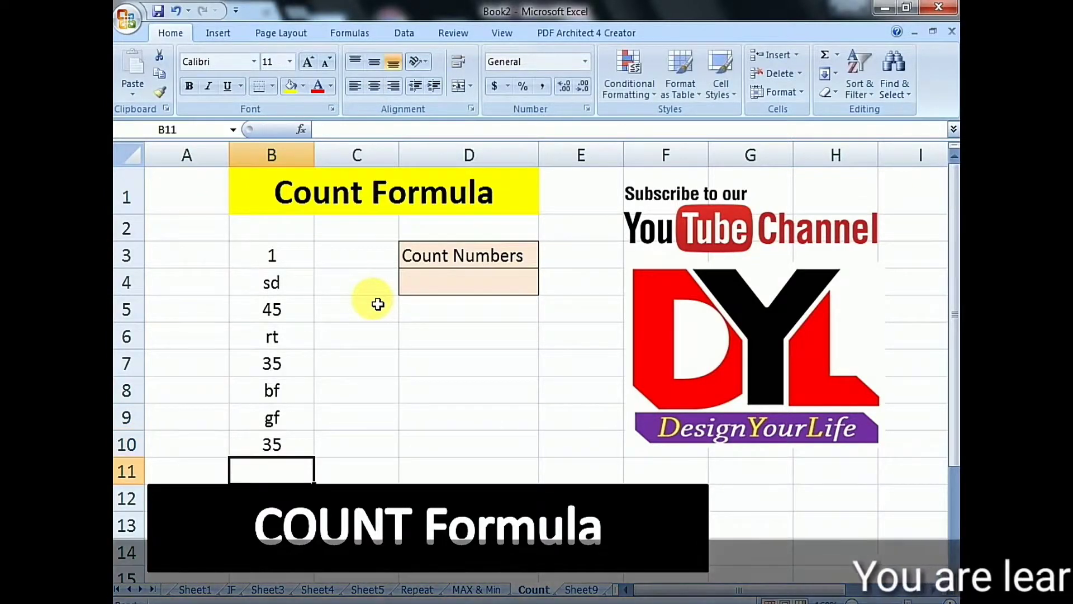
pyautogui.write('67')
pyautogui.press('Return')
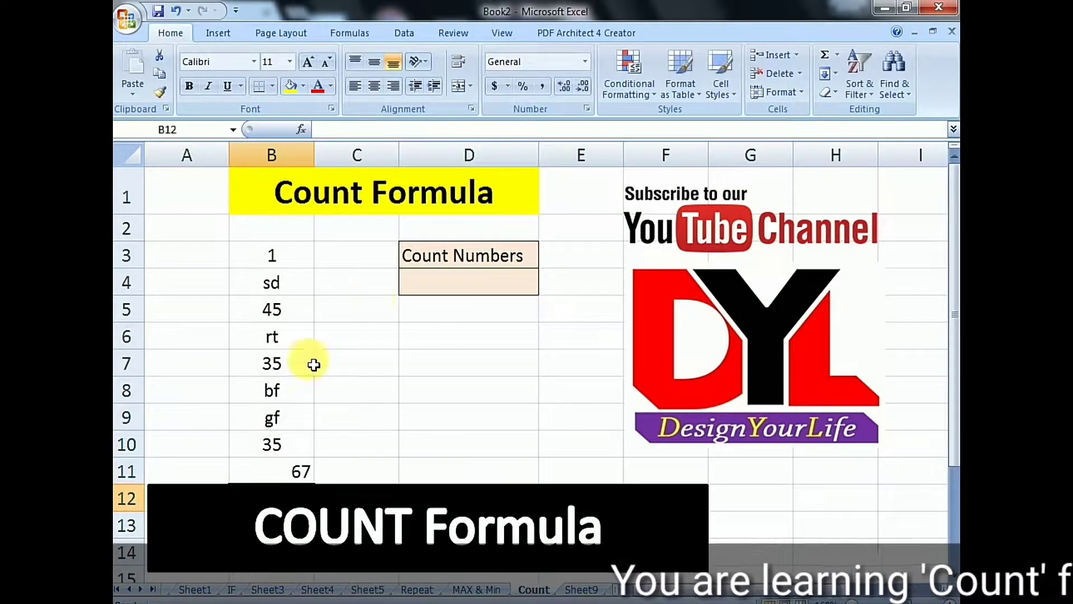
pyautogui.click(304, 474)
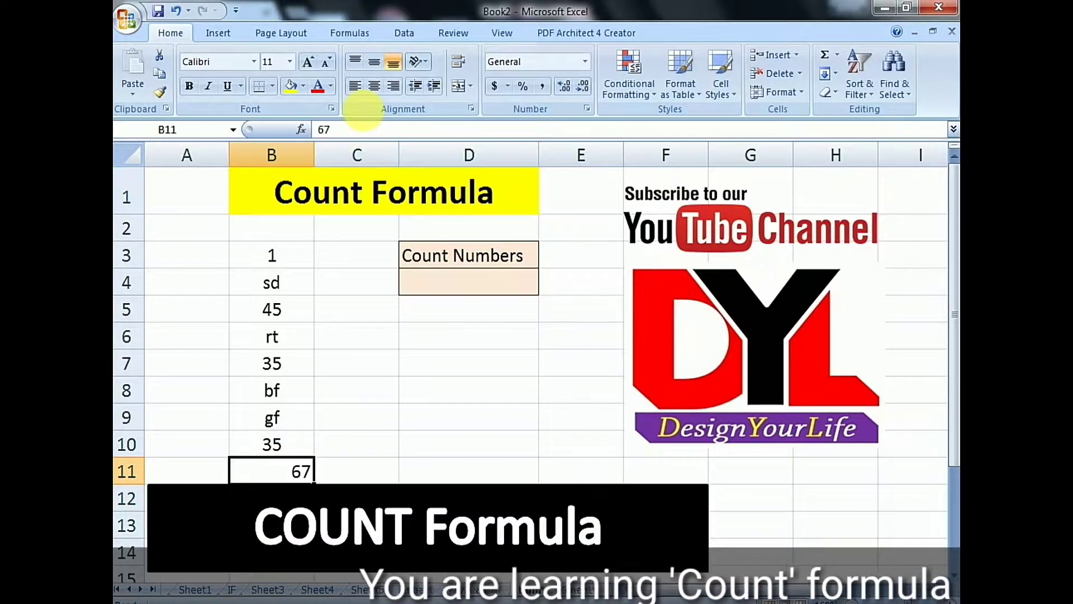
pyautogui.click(374, 85)
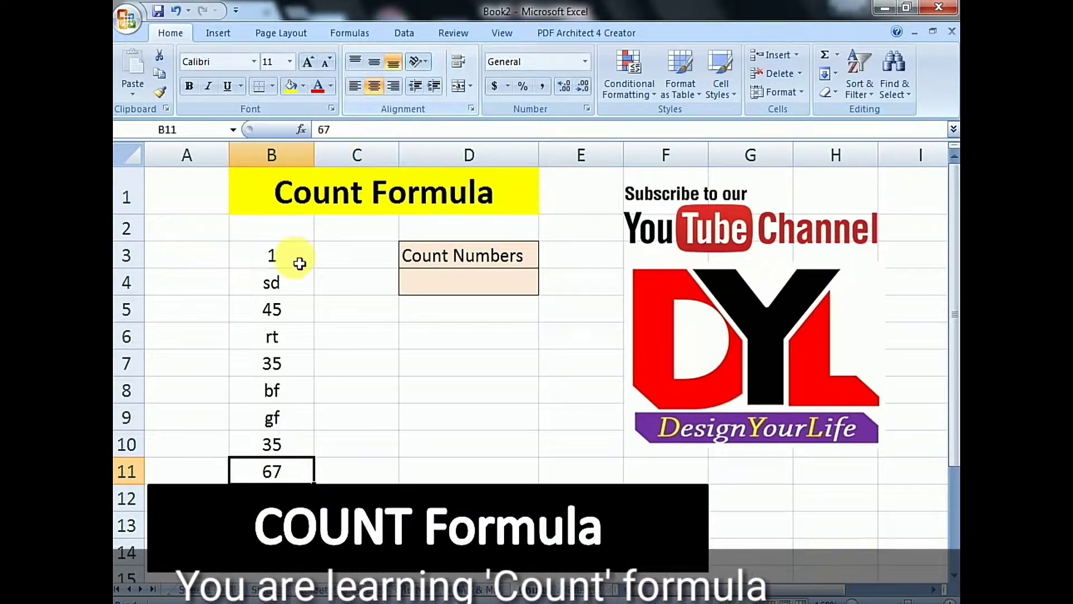
# Step: Review the mixed entries in B3:B11 and single out the cells that contain numbers
pyautogui.moveTo(300, 264); pyautogui.dragTo(292, 473)
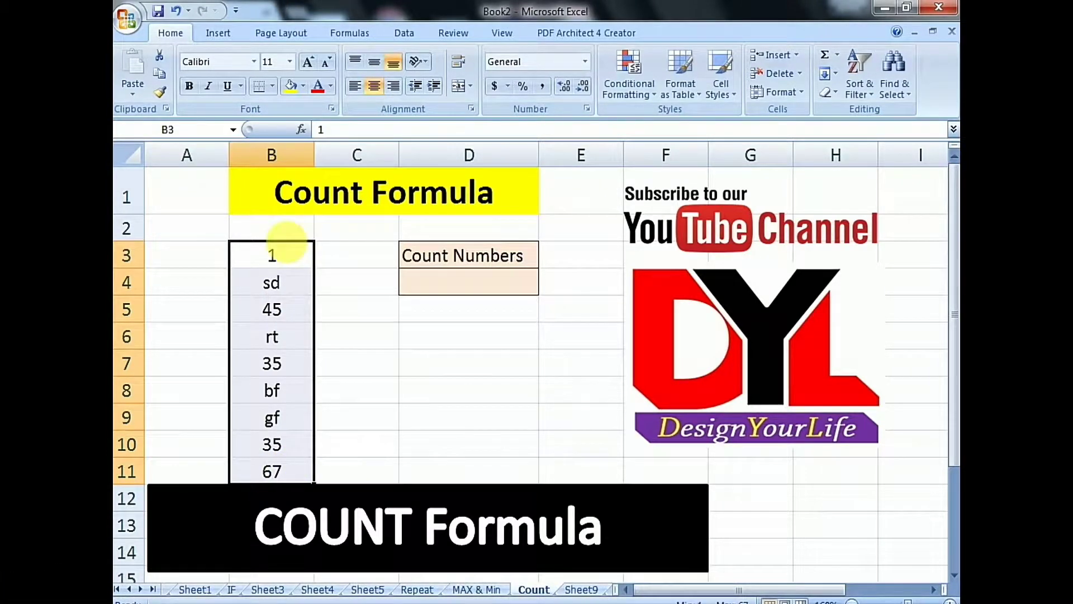
pyautogui.click(287, 261)
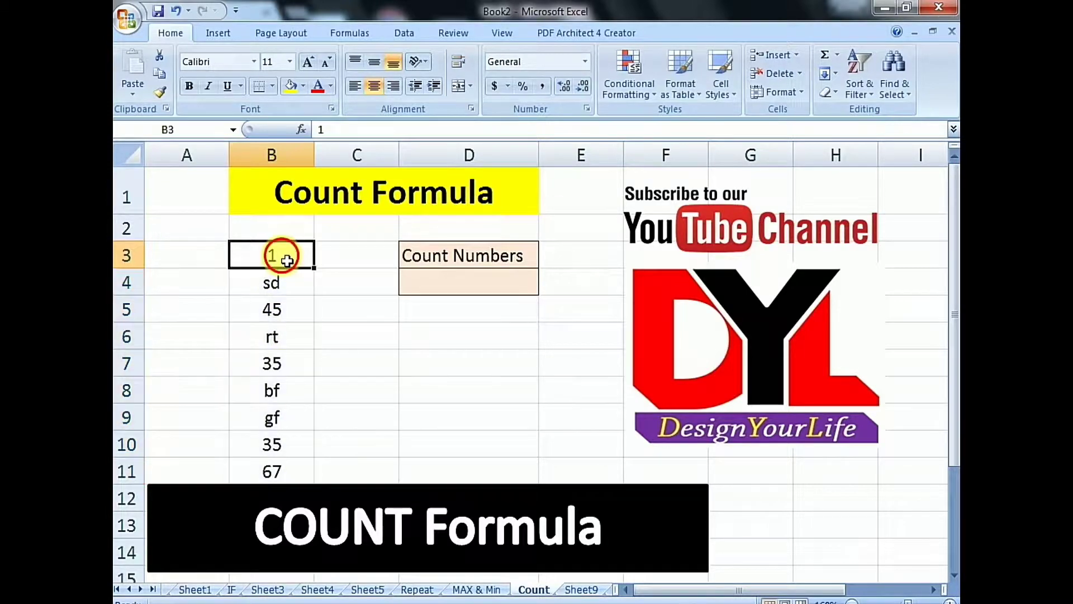
pyautogui.click(294, 308)
pyautogui.click(300, 367)
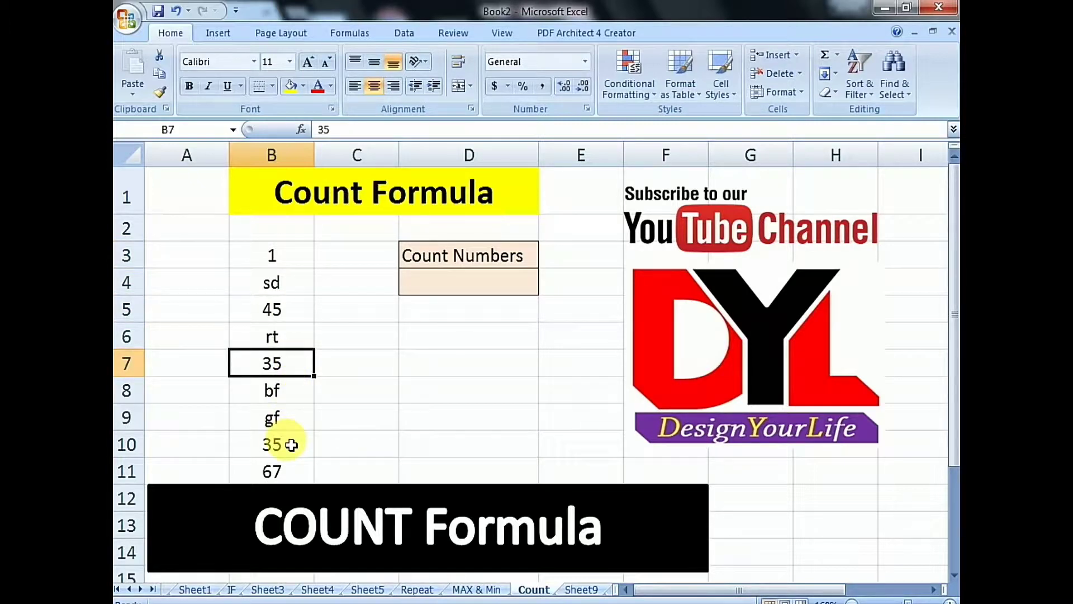
pyautogui.click(281, 253)
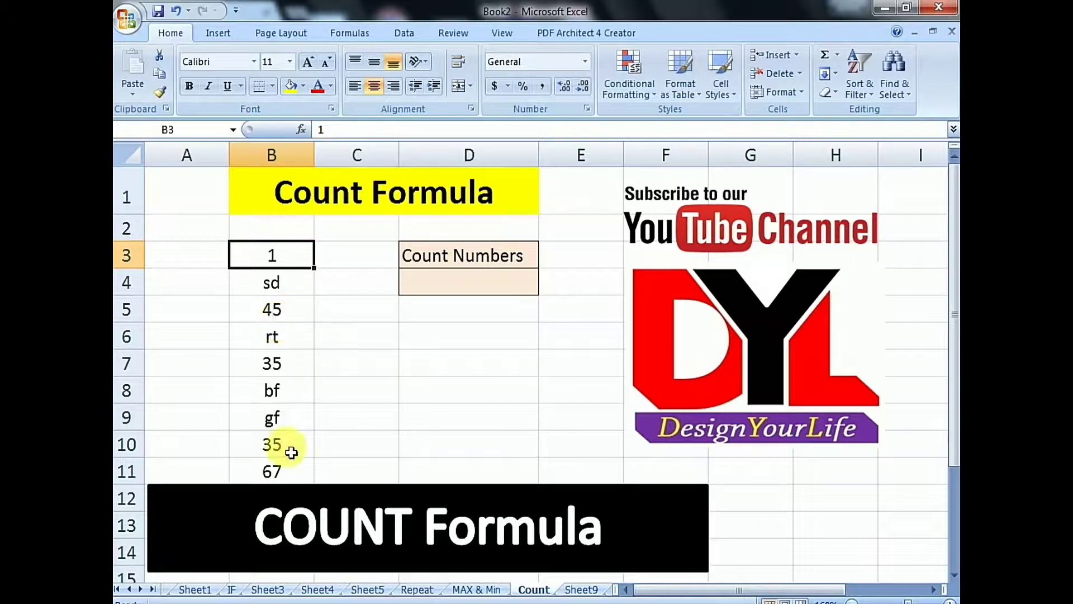
pyautogui.moveTo(295, 479); pyautogui.dragTo(300, 273)
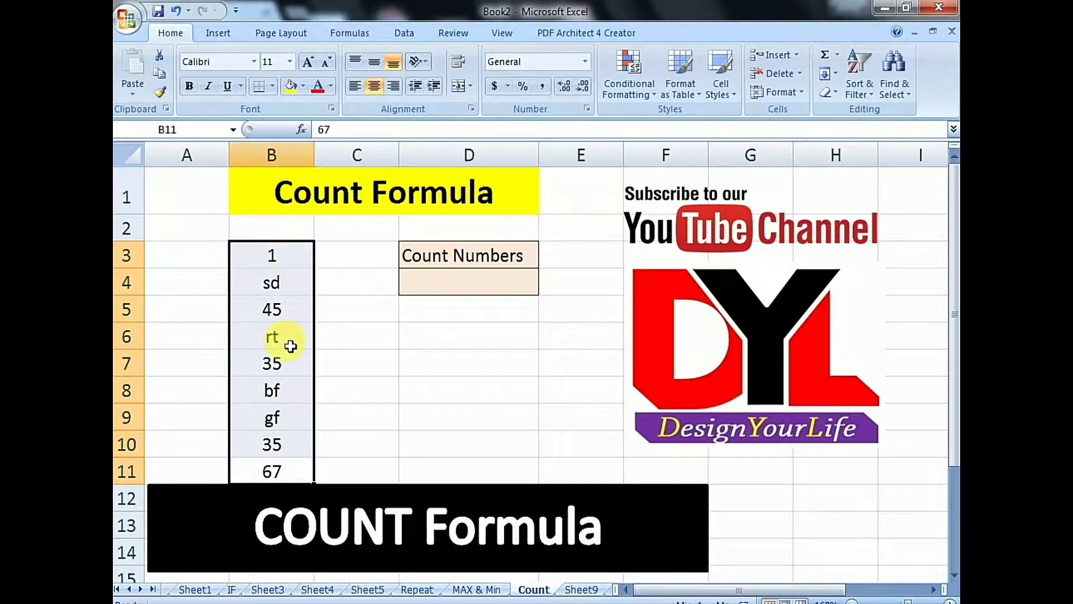
# Step: Enter the formula =COUNT(B3:B11) in D4 and compare its result with the listed entries
pyautogui.click(454, 286)
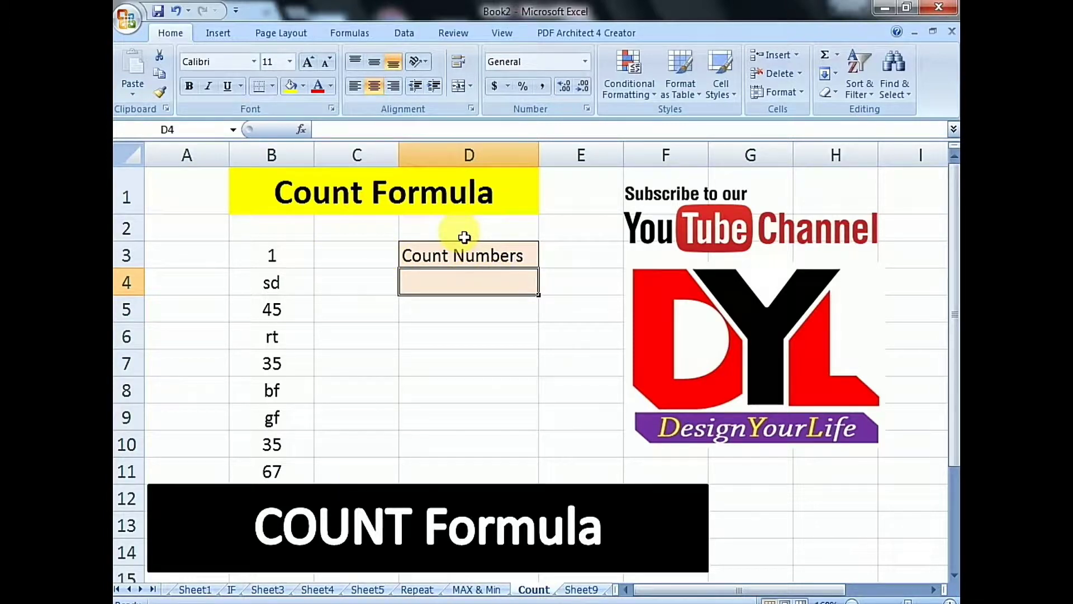
pyautogui.write('=')
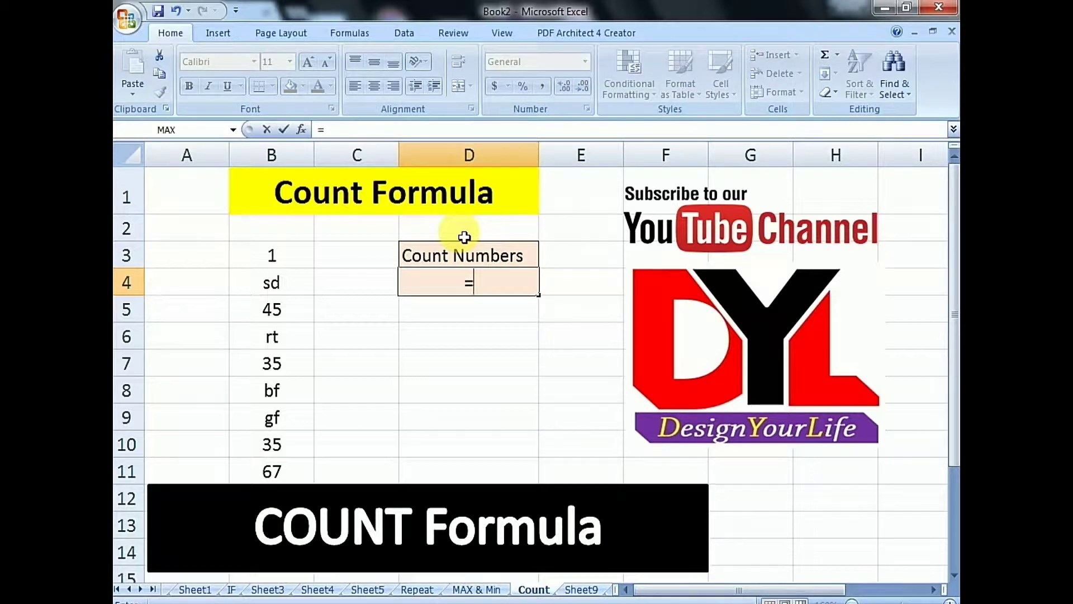
pyautogui.write('COUNT')
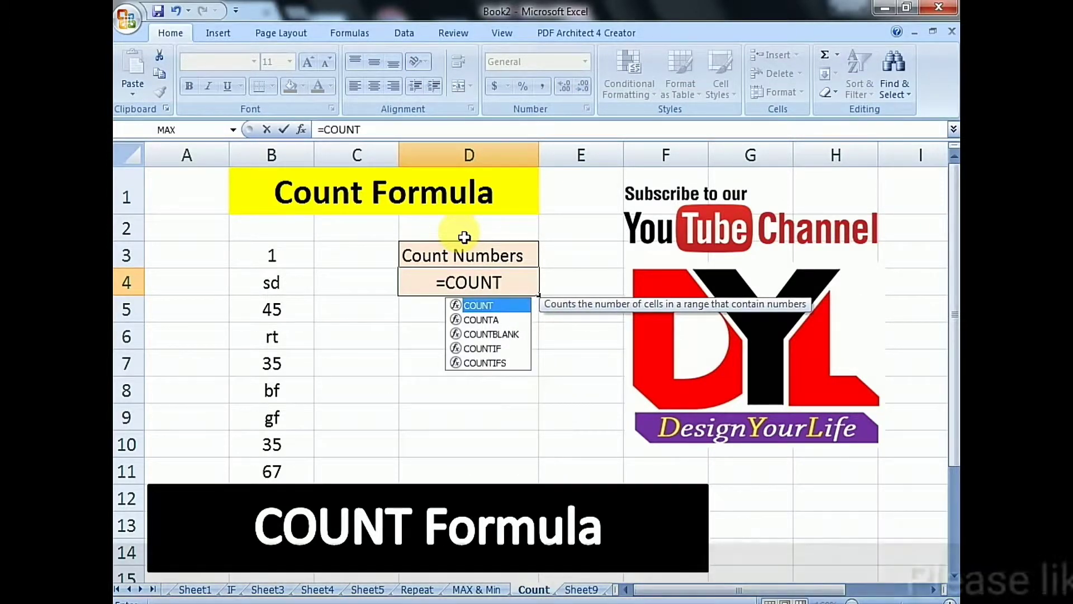
pyautogui.write('(')
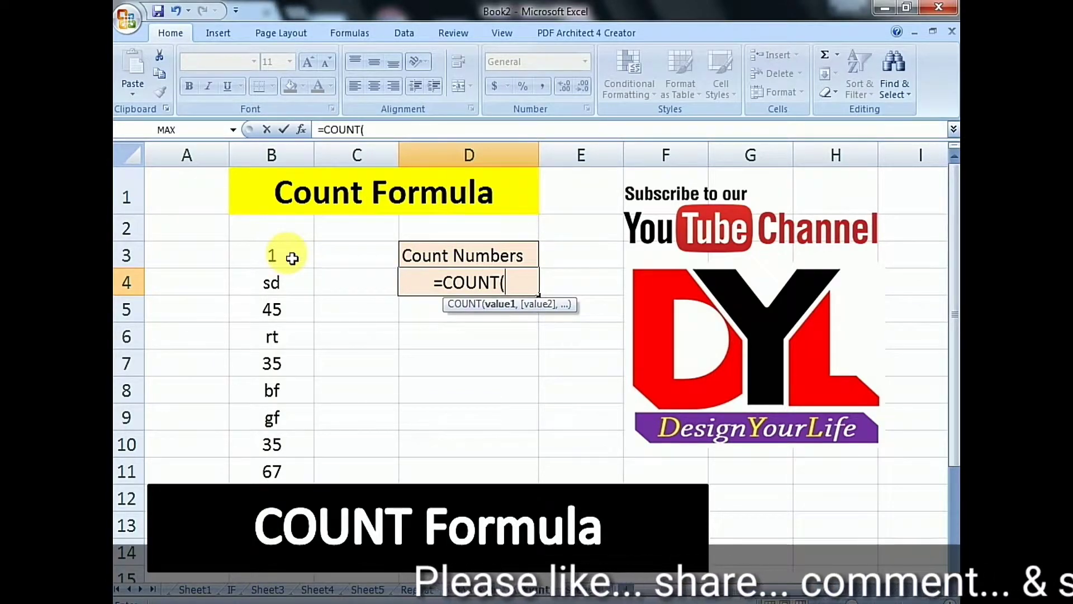
pyautogui.moveTo(292, 258); pyautogui.dragTo(334, 465)
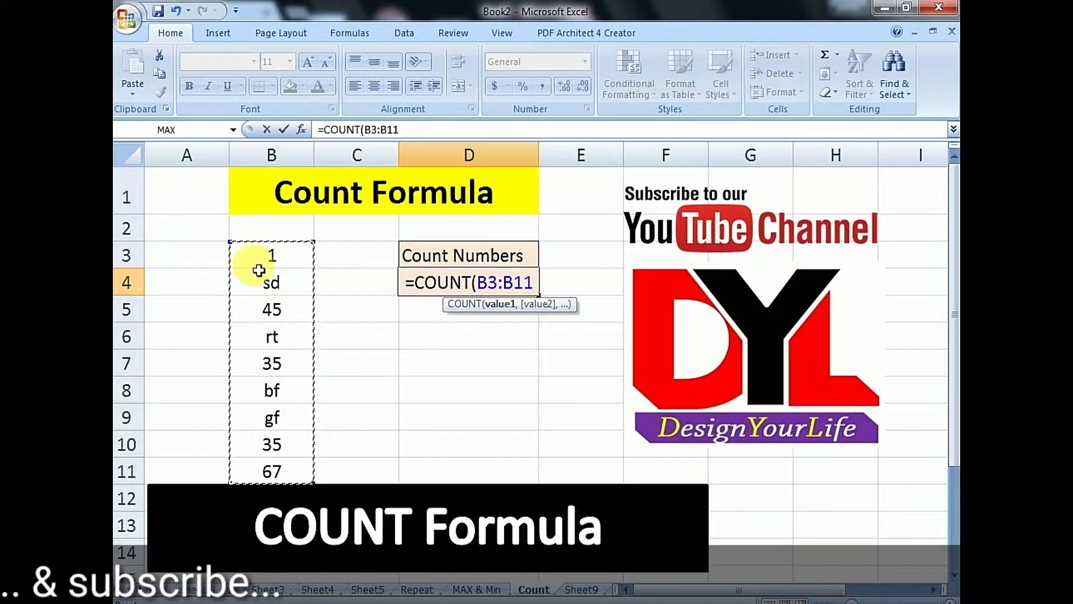
pyautogui.click(271, 259)
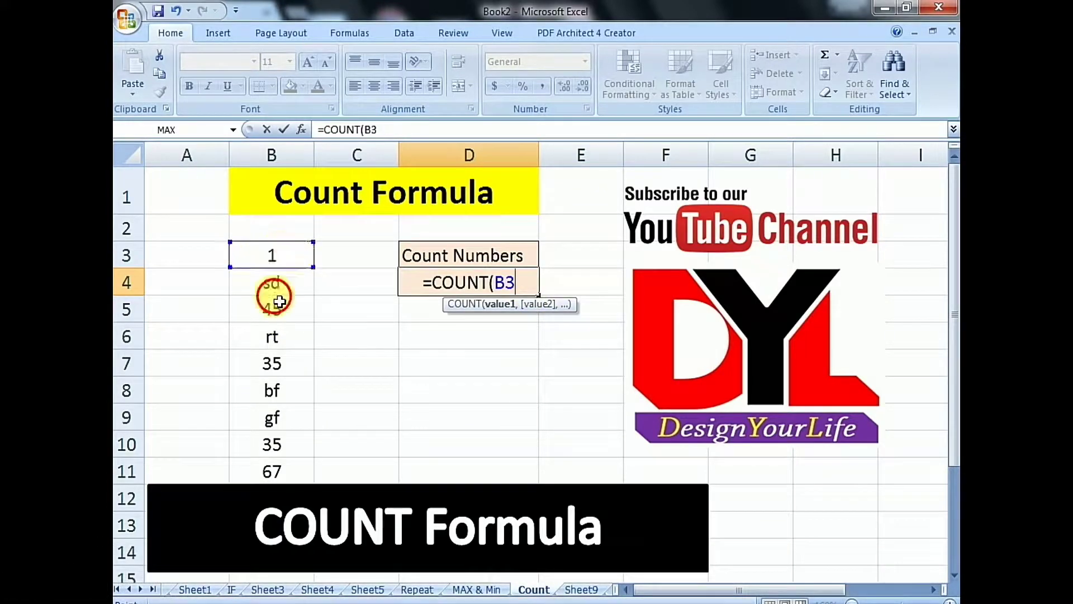
pyautogui.moveTo(279, 302); pyautogui.dragTo(279, 467)
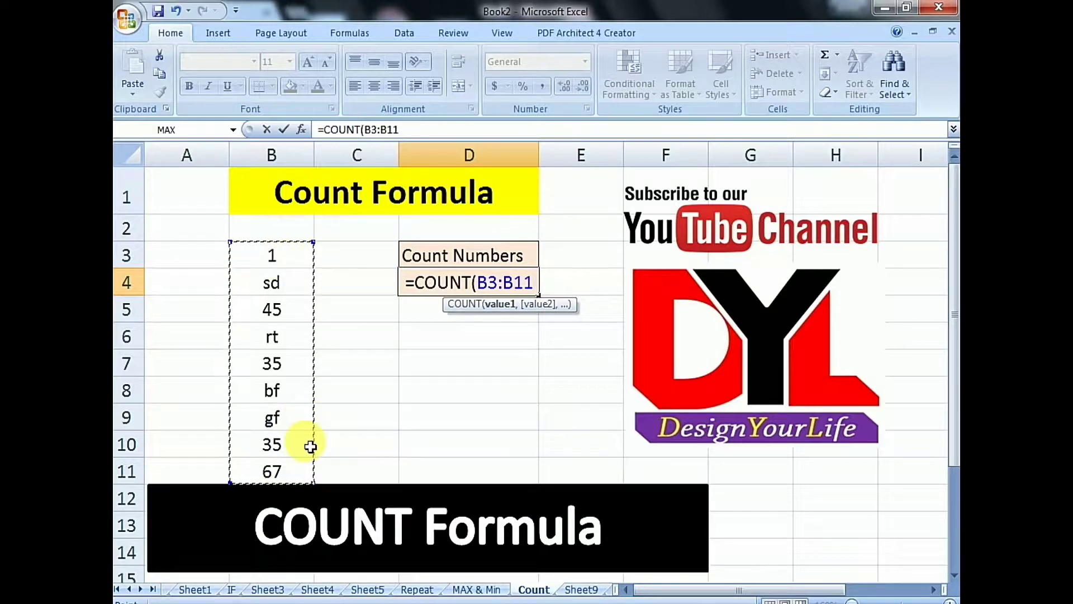
pyautogui.write(')')
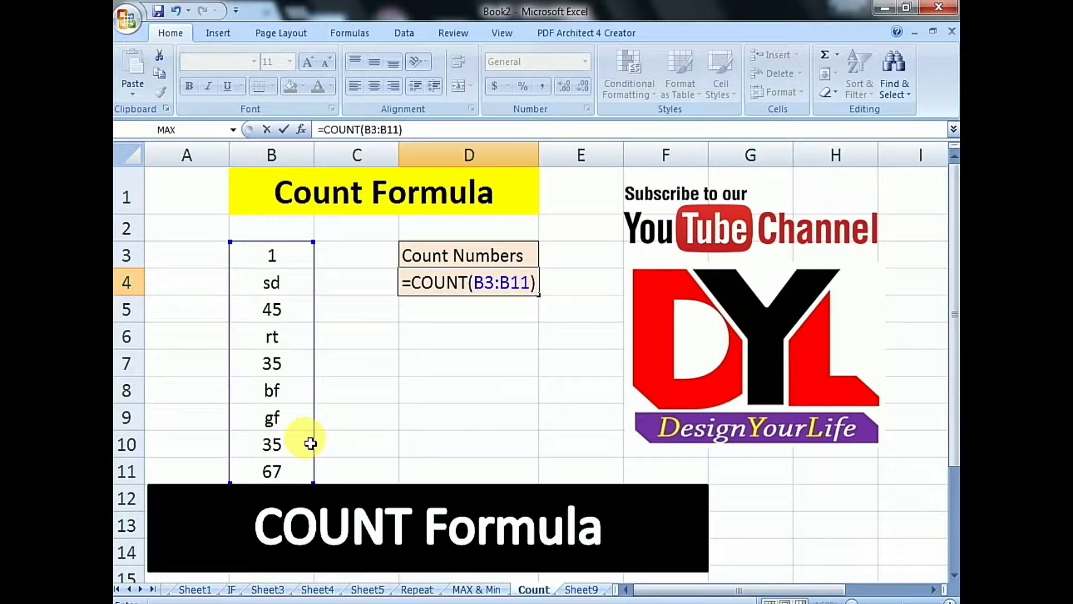
pyautogui.press('Return')
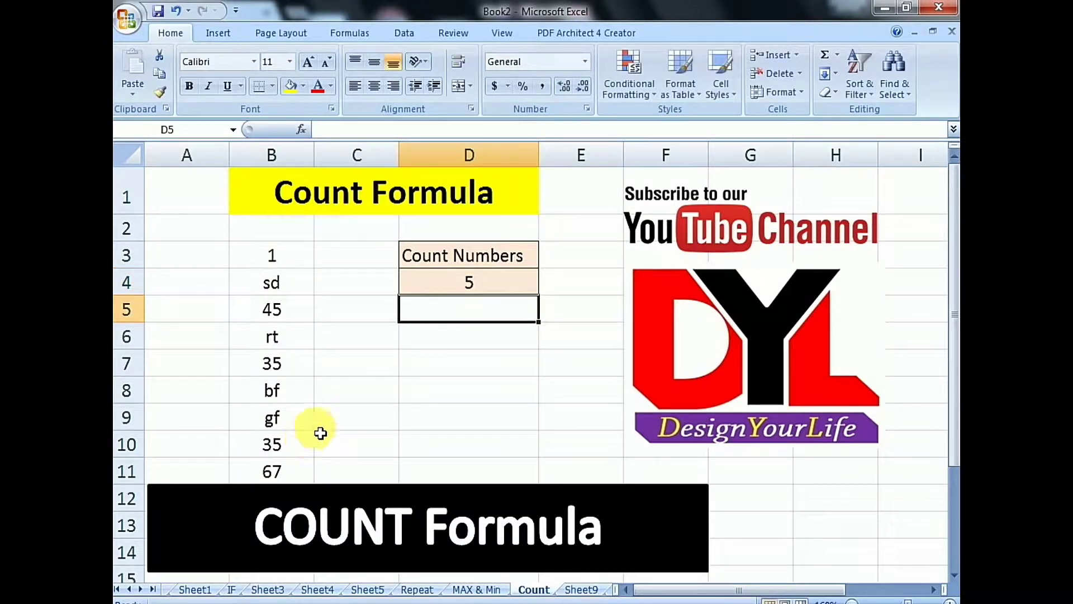
pyautogui.click(439, 273)
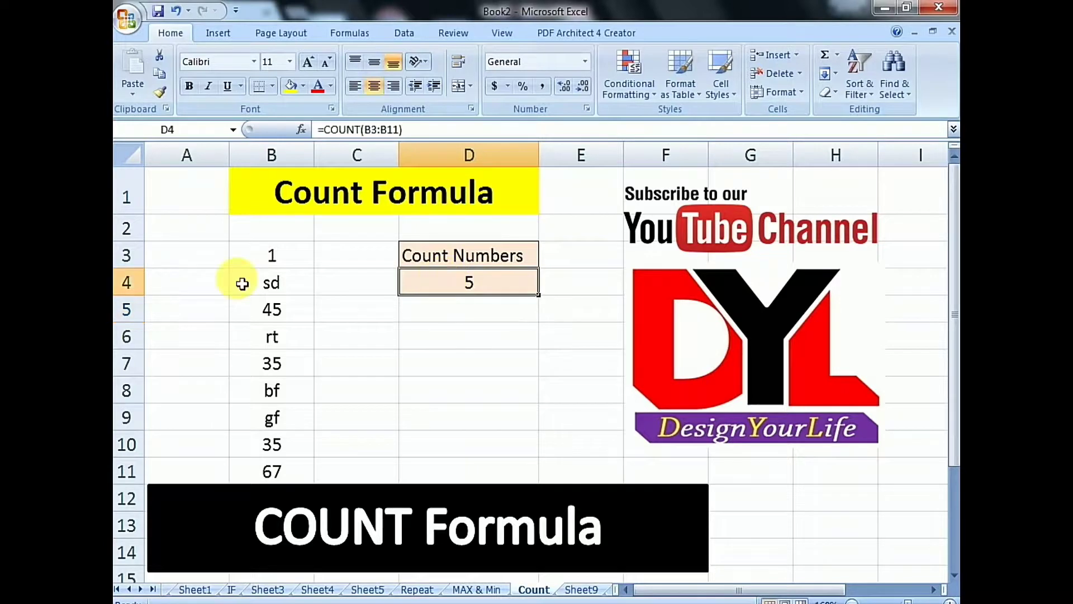
pyautogui.moveTo(284, 259); pyautogui.dragTo(273, 475)
pyautogui.click(497, 285)
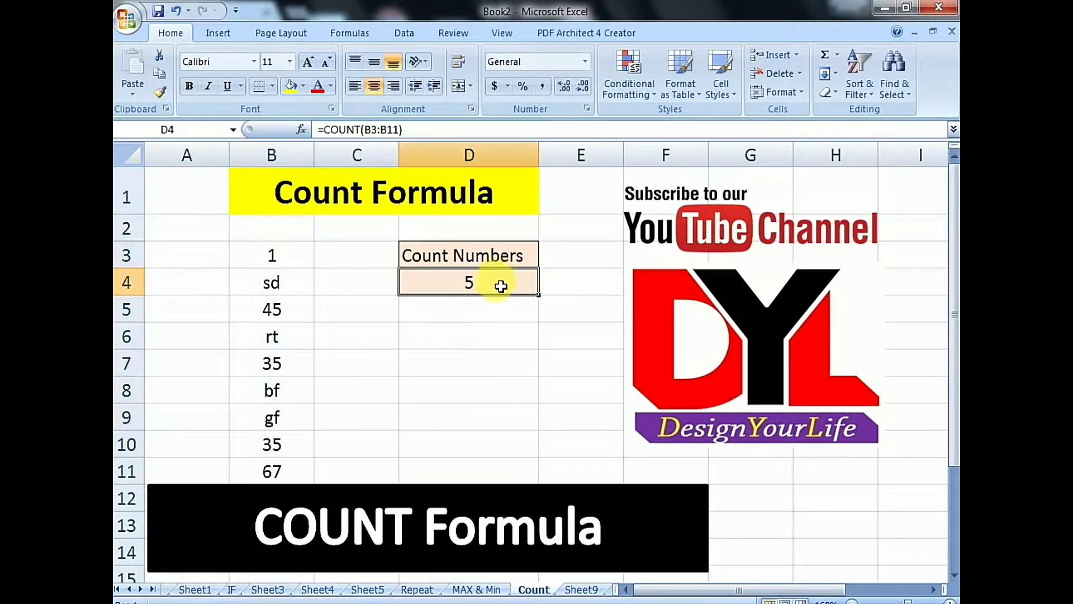
# Step: Clear the list entries in B3:B11 and the formula in D4
pyautogui.moveTo(302, 263); pyautogui.dragTo(307, 468)
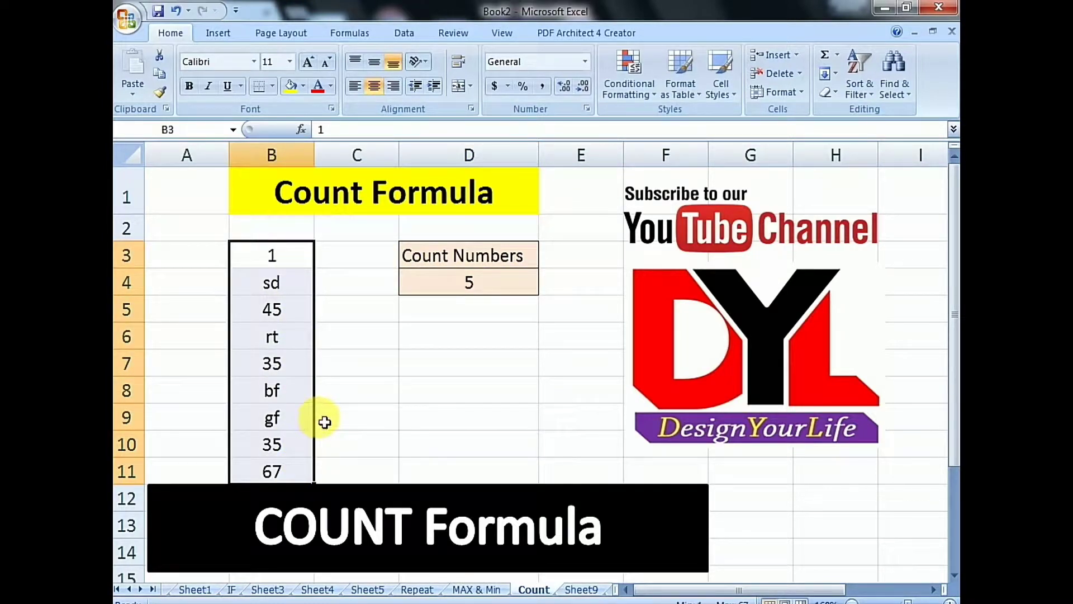
pyautogui.press('Delete')
pyautogui.click(477, 275)
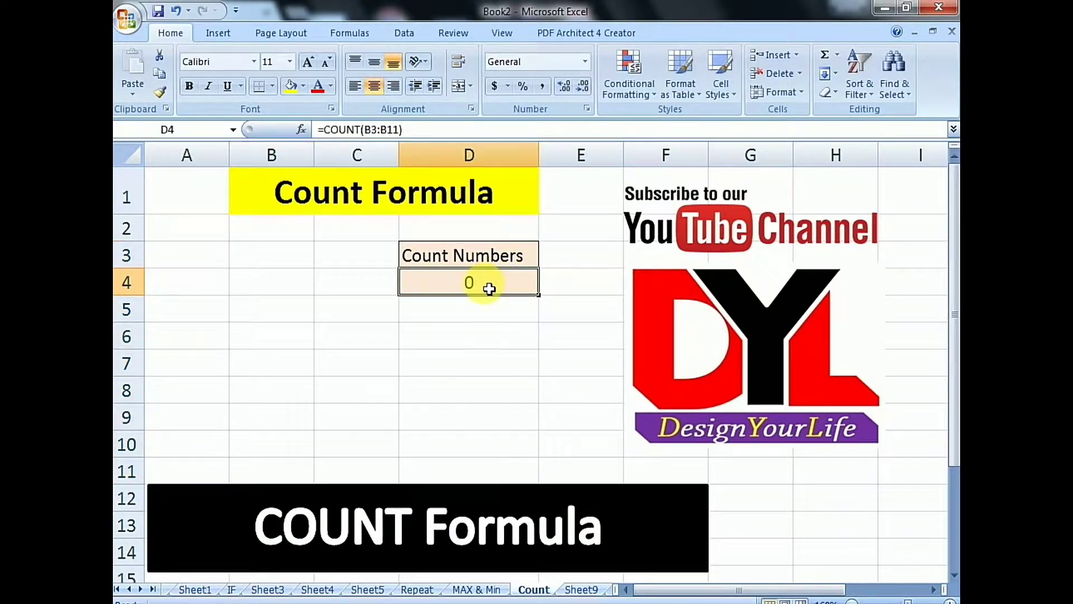
pyautogui.press('Delete')
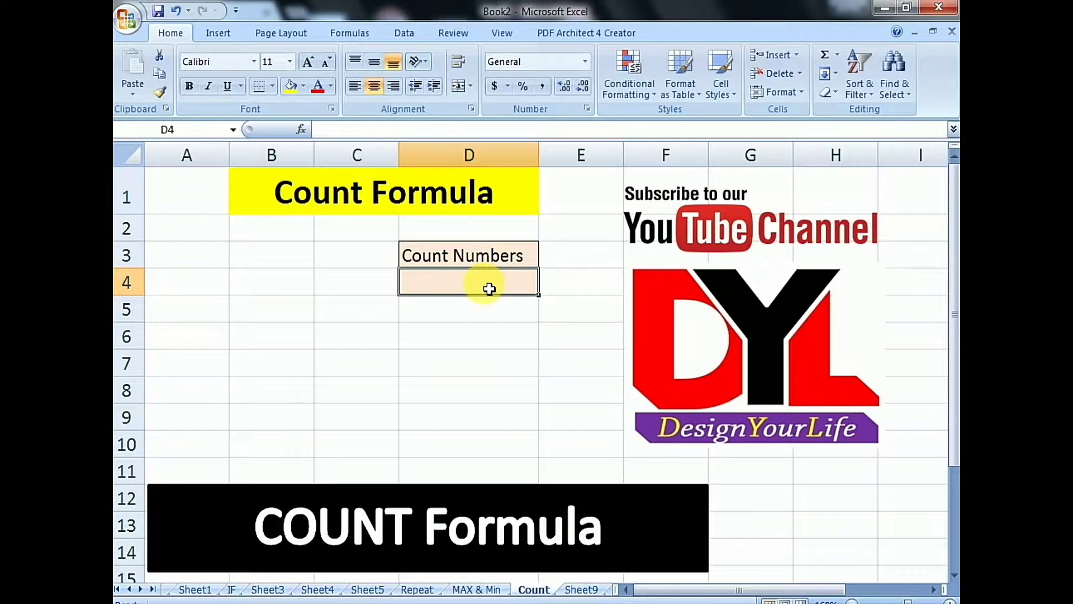
# Step: Enter the formula =COUNT(B3:B10) in D4 for the emptied list range
pyautogui.doubleClick(490, 289)
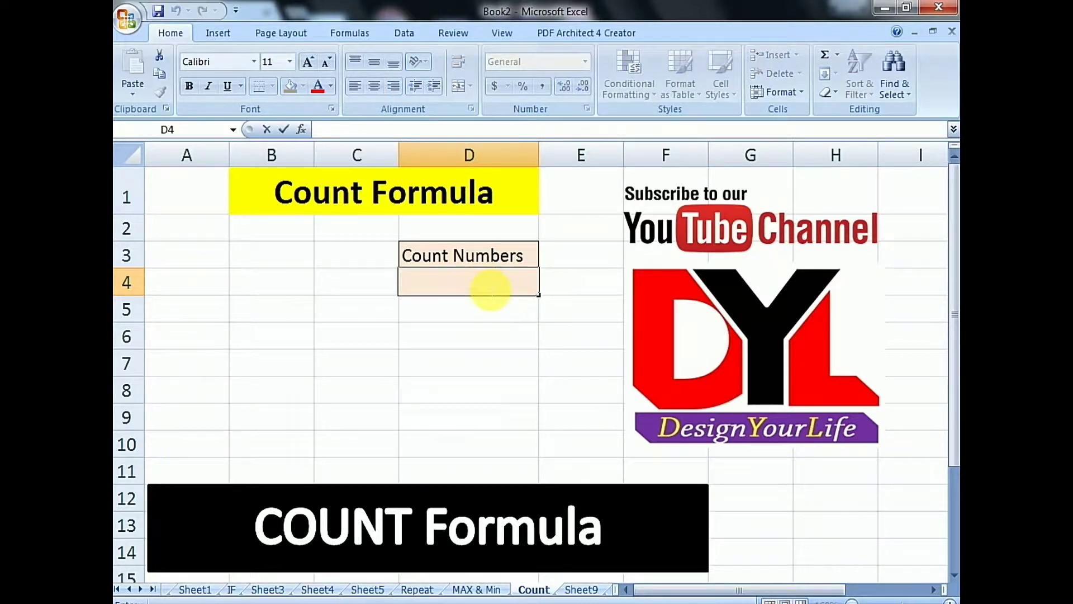
pyautogui.write('=')
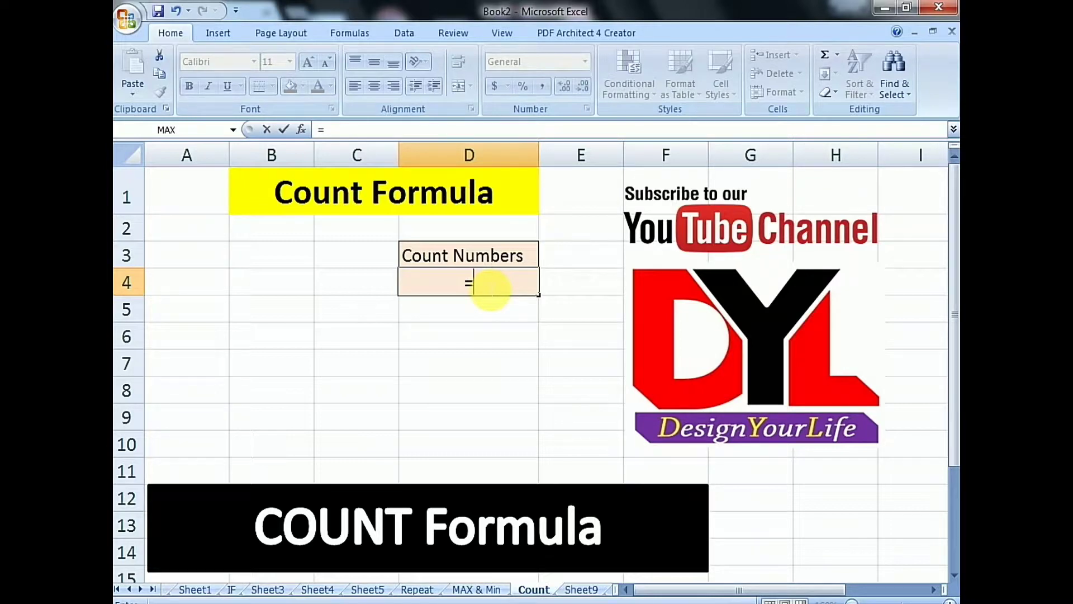
pyautogui.write('C')
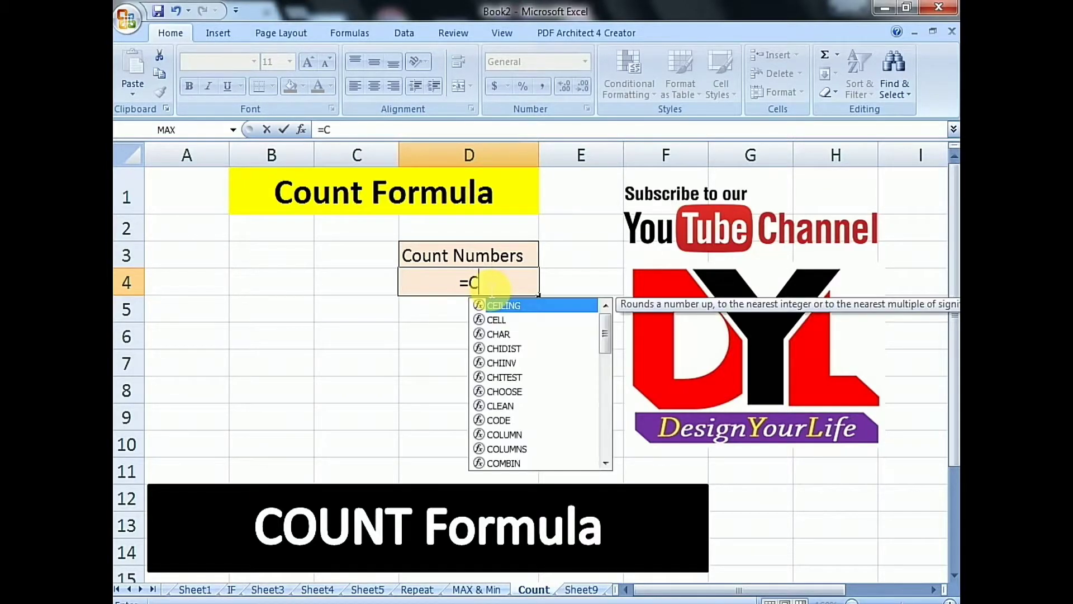
pyautogui.write('OUNT')
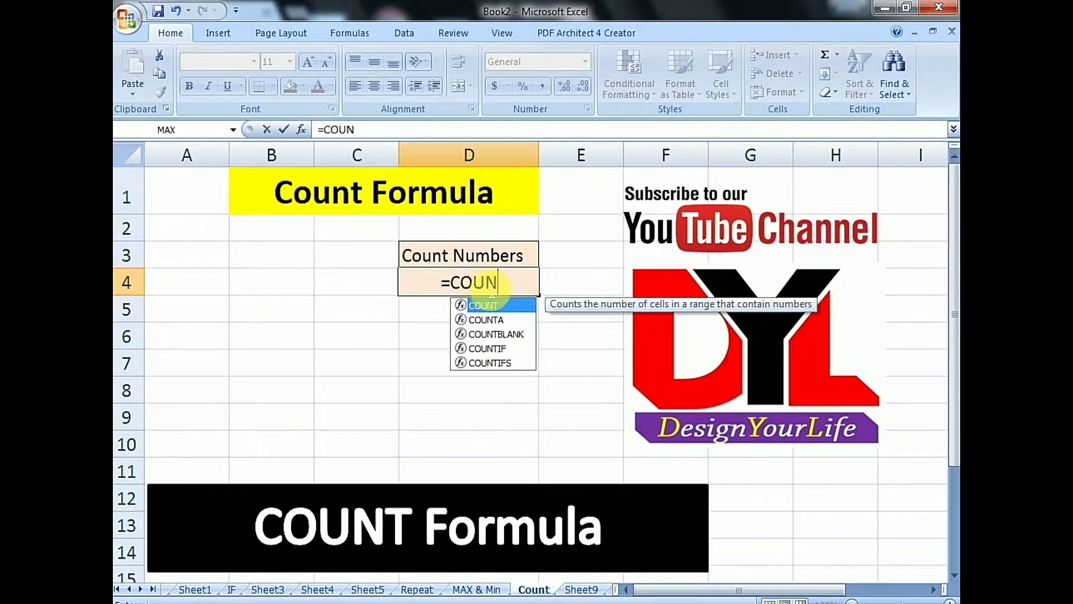
pyautogui.doubleClick(478, 305)
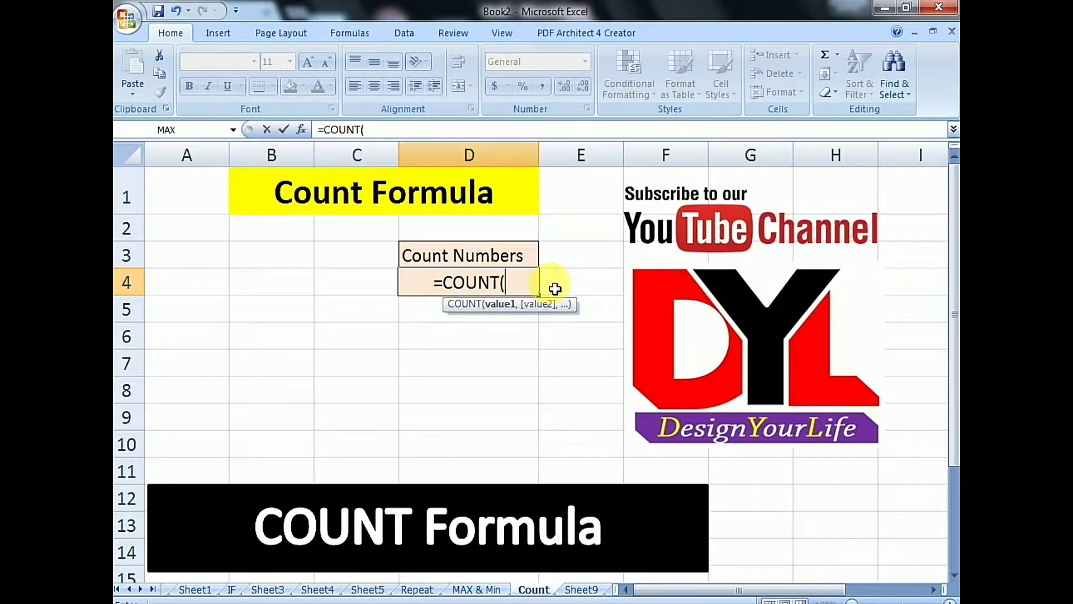
pyautogui.moveTo(266, 250); pyautogui.dragTo(272, 454)
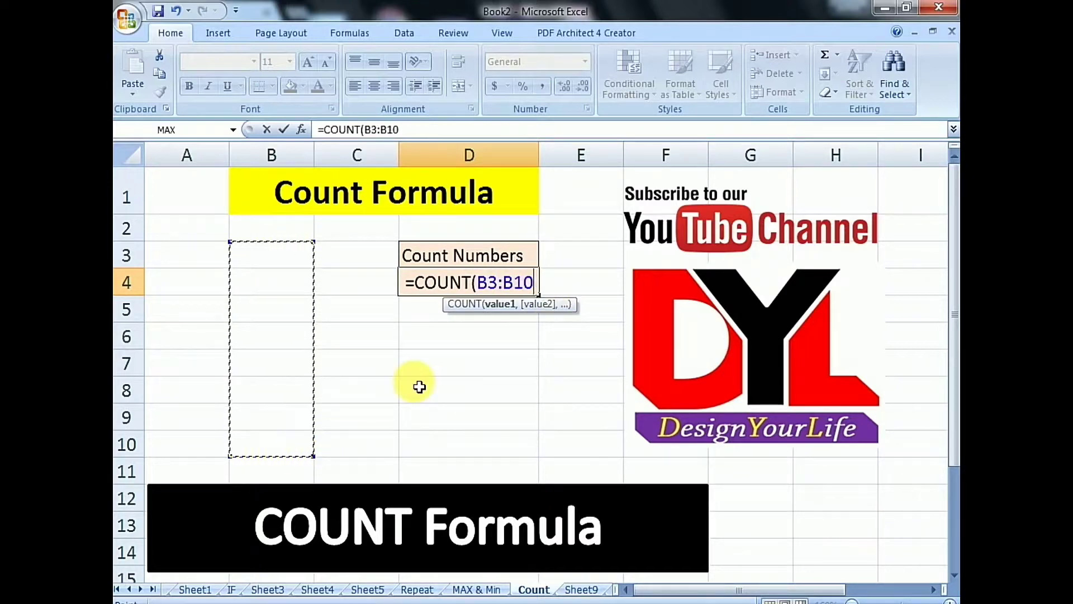
pyautogui.write(')')
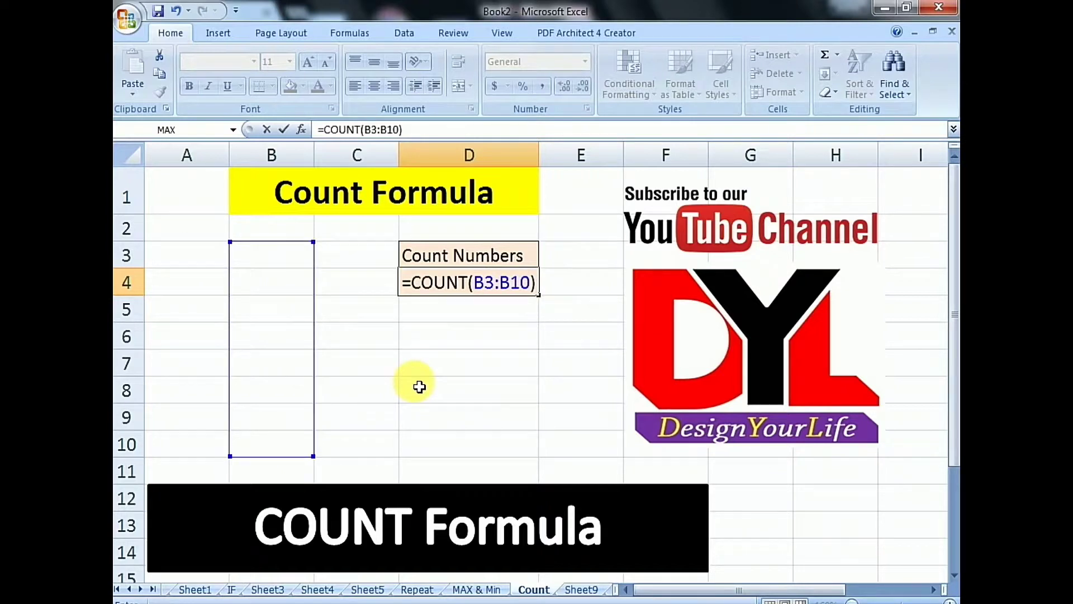
pyautogui.press('Return')
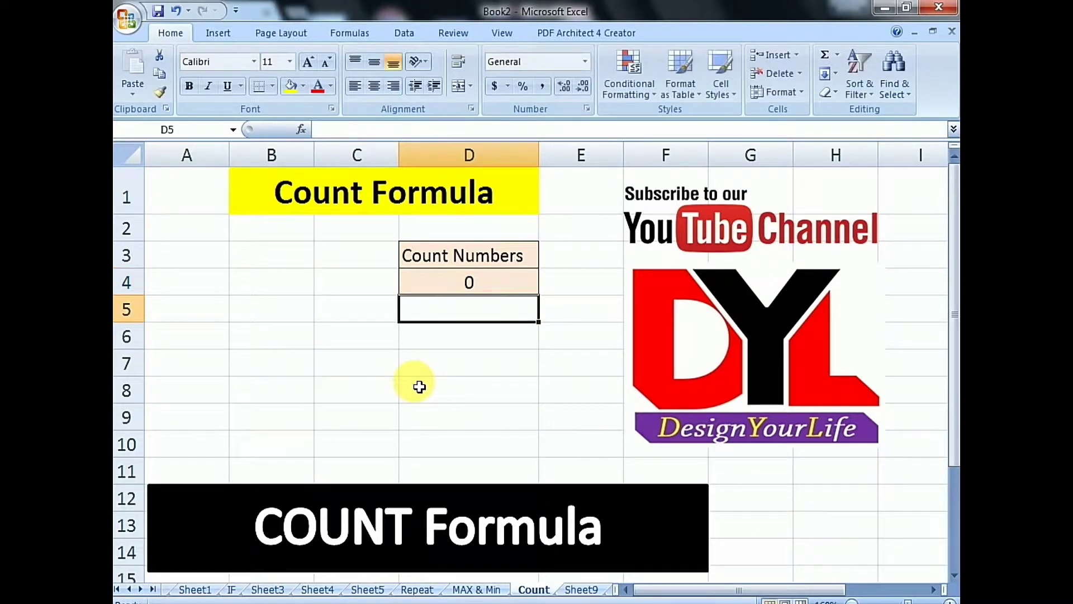
pyautogui.press('Up')
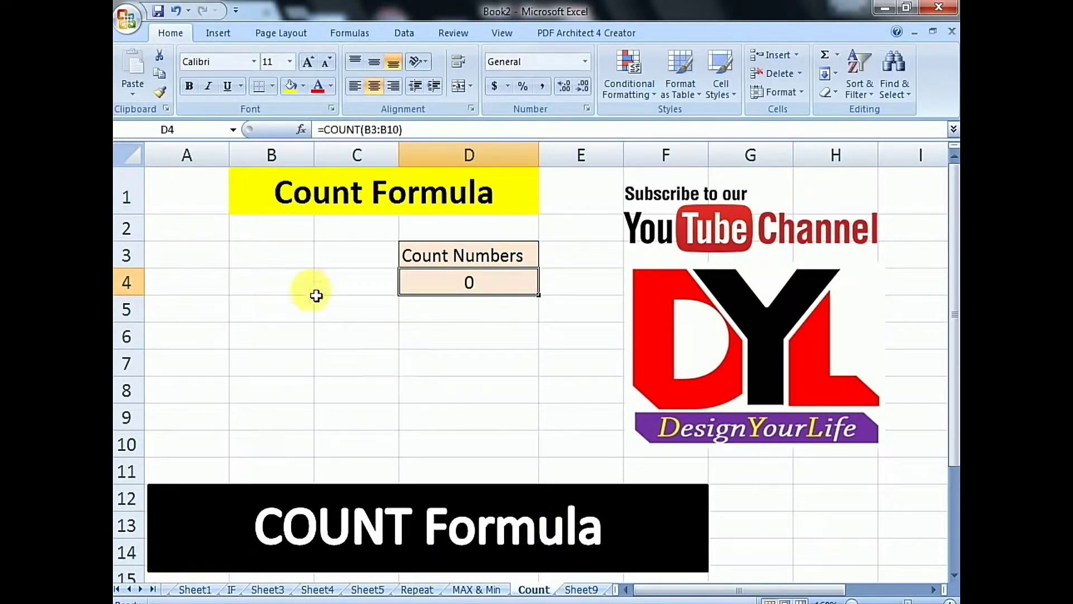
# Step: Enter the number 1 in B3, the first cell of the emptied list range B3:B10
pyautogui.moveTo(287, 253); pyautogui.dragTo(270, 450)
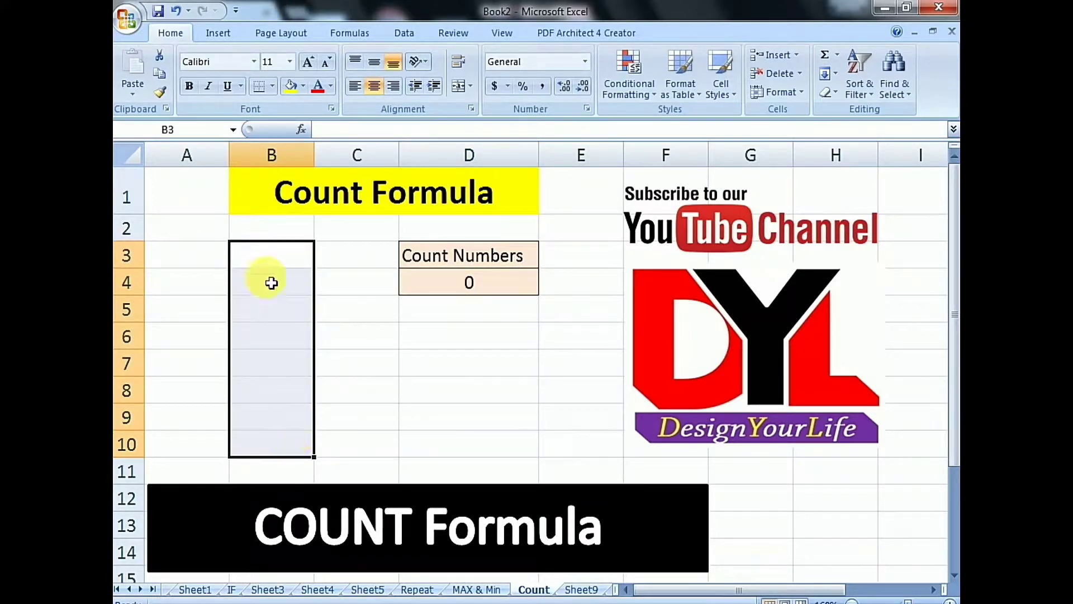
pyautogui.click(302, 266)
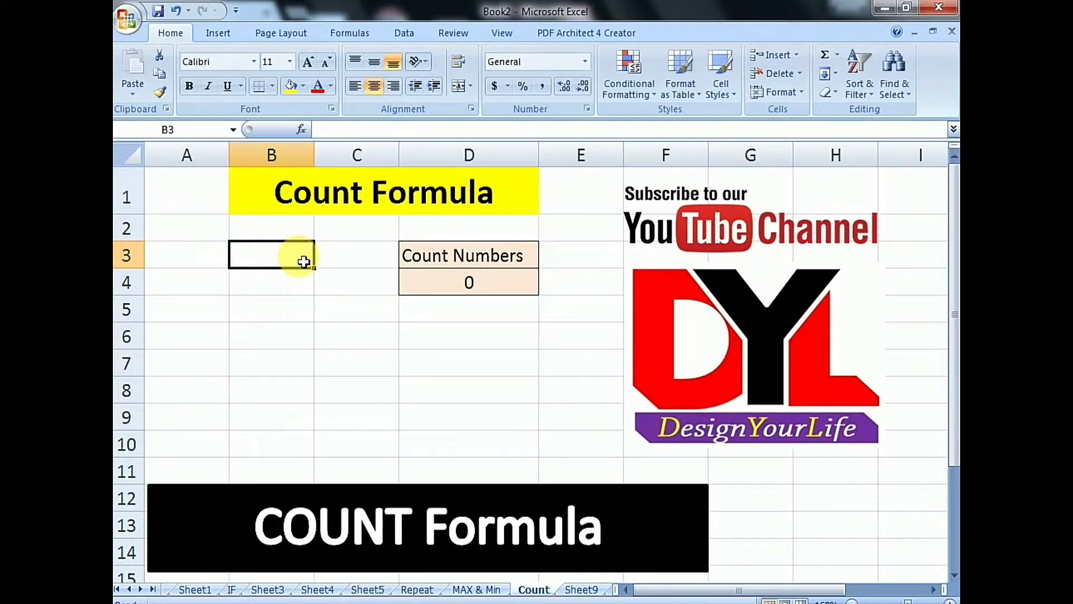
pyautogui.write('1')
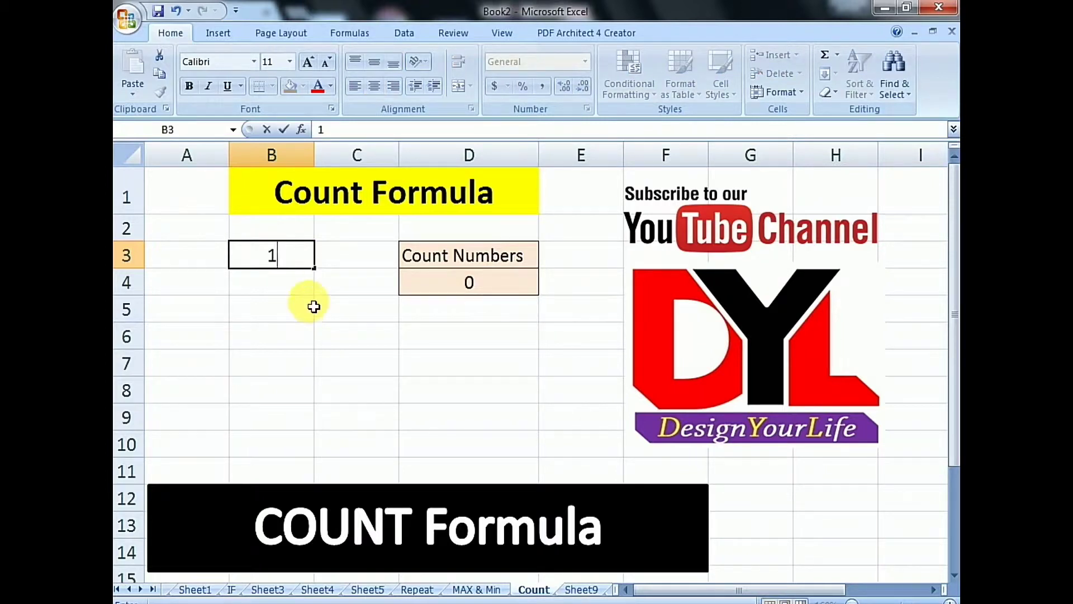
pyautogui.press('Return')
pyautogui.click(302, 263)
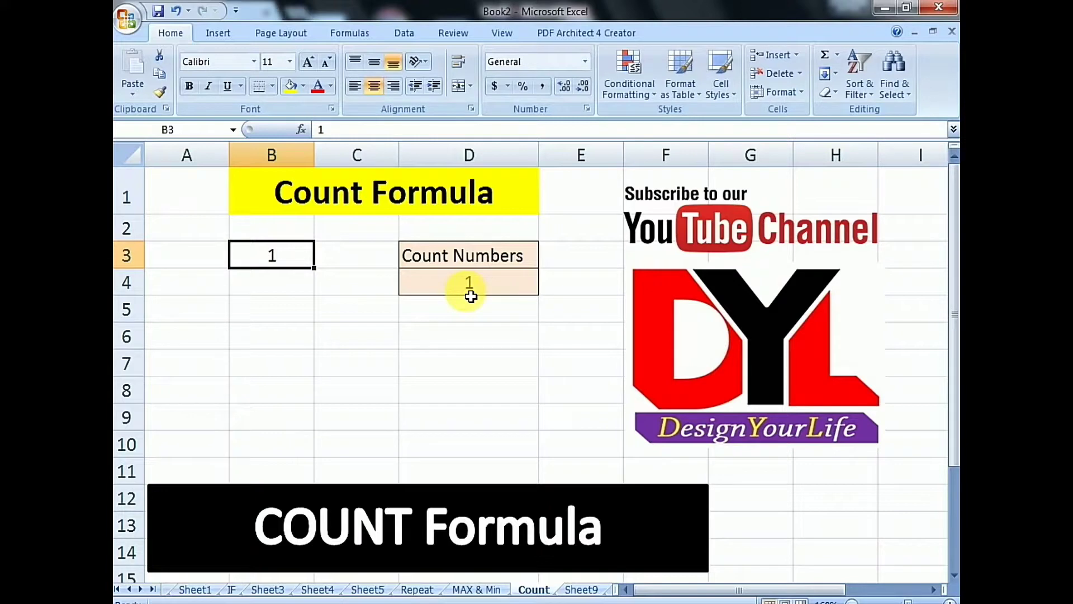
# Step: Enter the text ddf in B4 as a non-numeric list entry
pyautogui.click(294, 282)
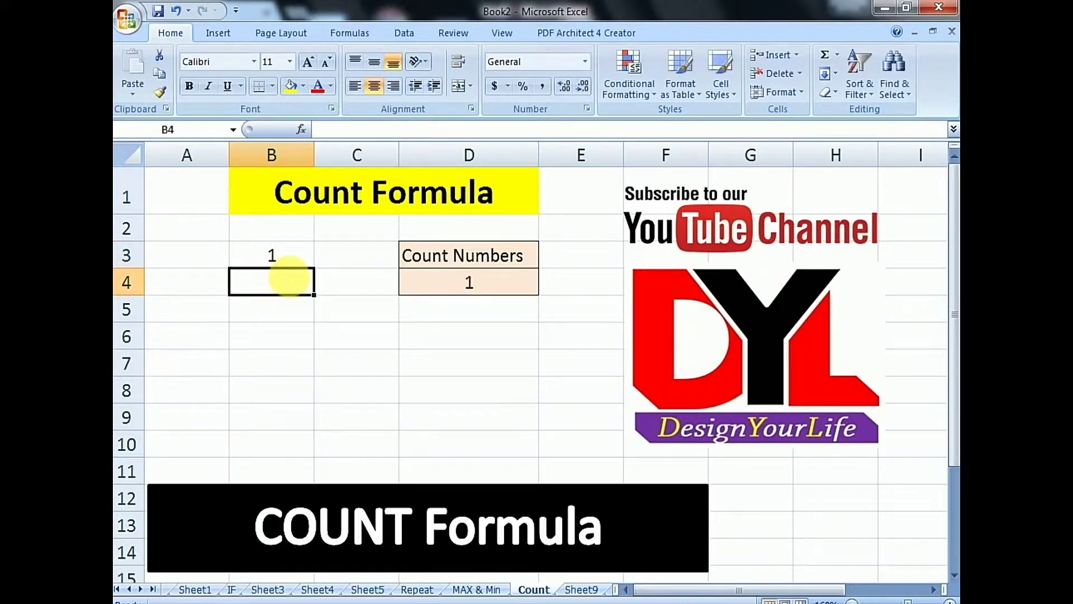
pyautogui.write('ddf')
pyautogui.click(294, 316)
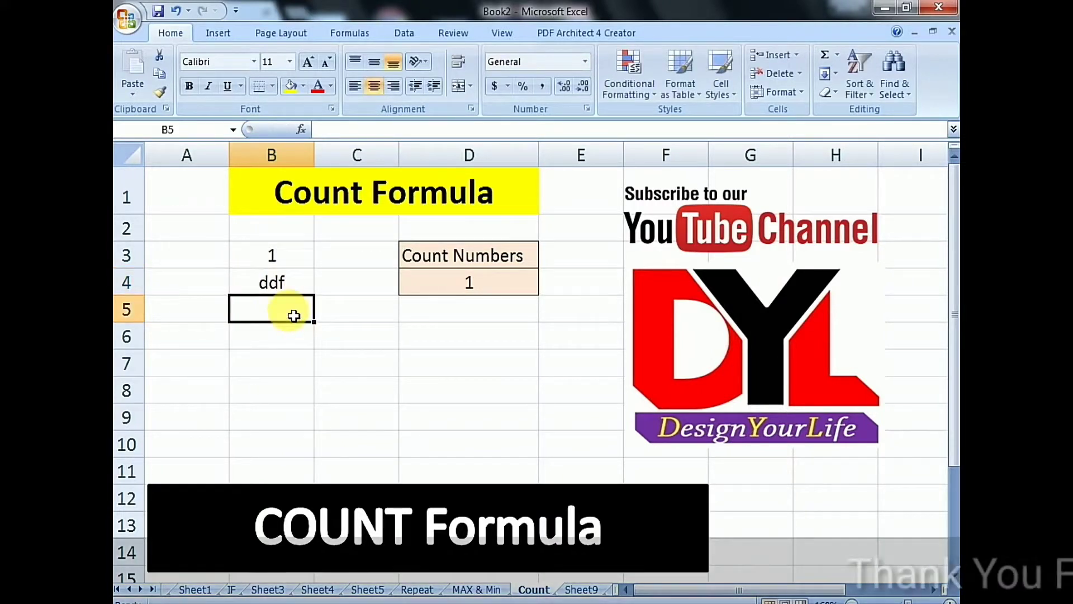
pyautogui.click(294, 280)
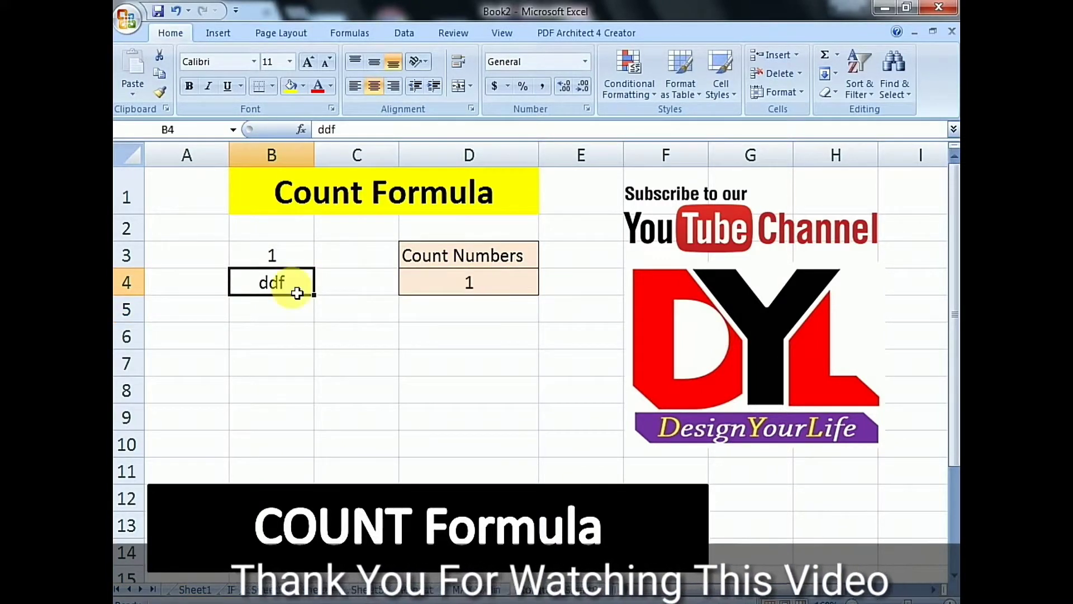
# Step: Enter 456 in B5 and compare the entries in B3:B5 with the count in D4
pyautogui.click(292, 312)
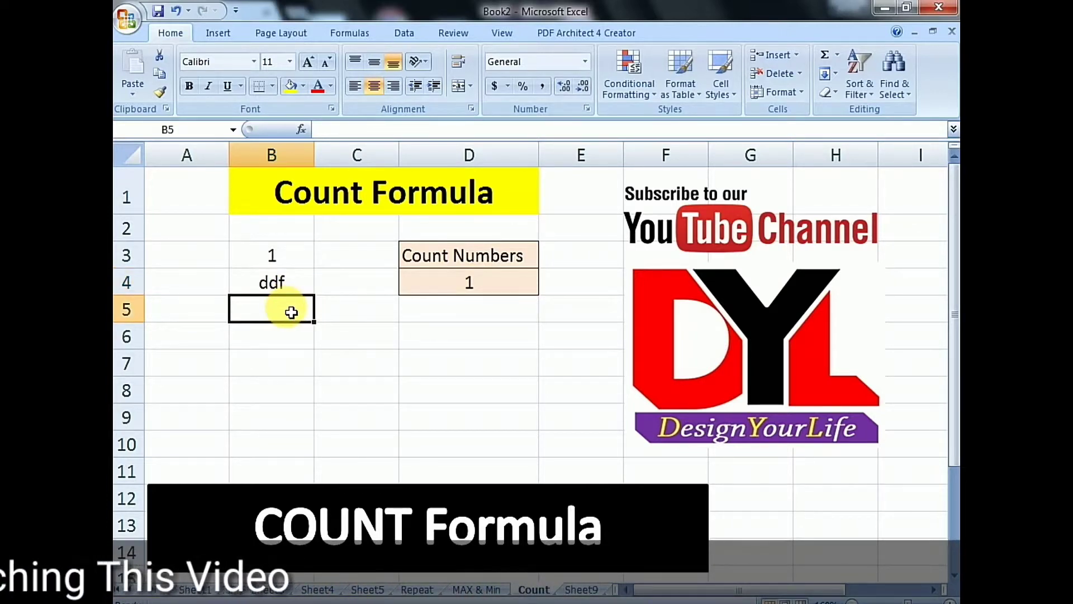
pyautogui.write('456')
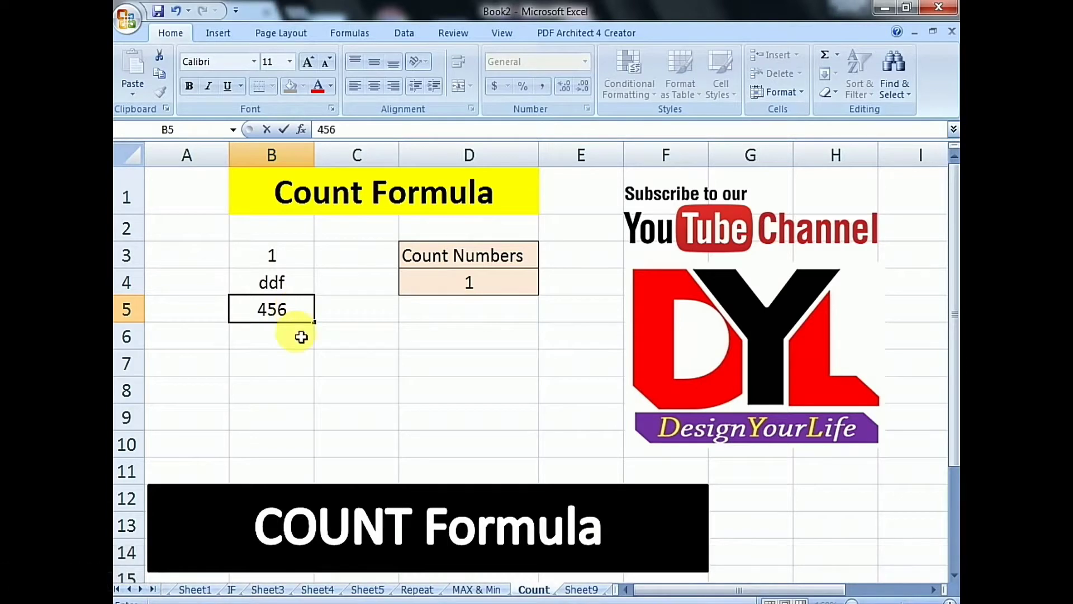
pyautogui.click(302, 336)
pyautogui.click(470, 285)
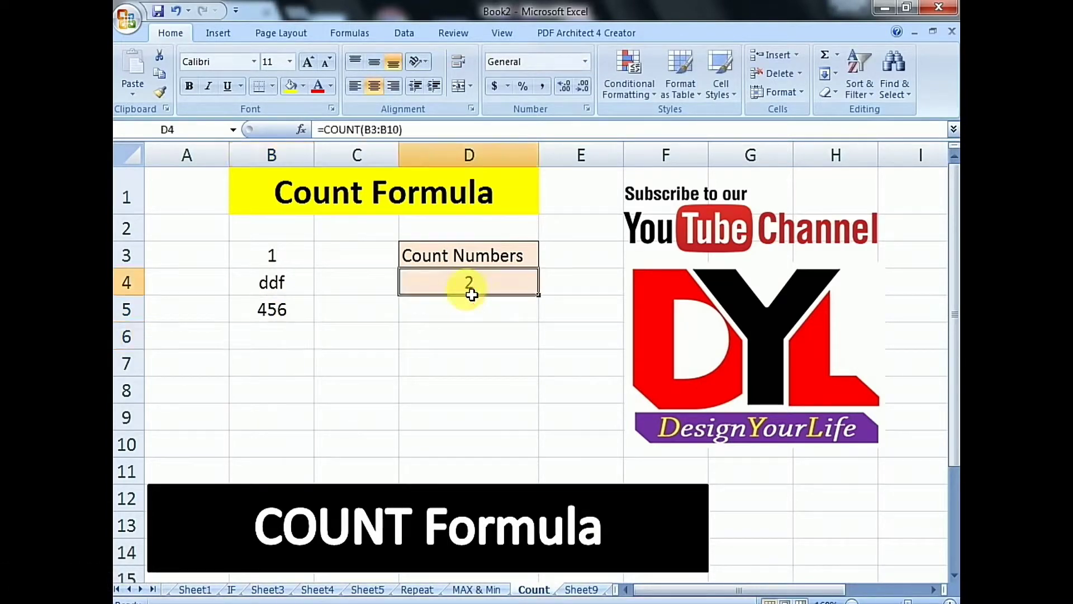
pyautogui.click(299, 261)
pyautogui.click(282, 307)
pyautogui.click(301, 287)
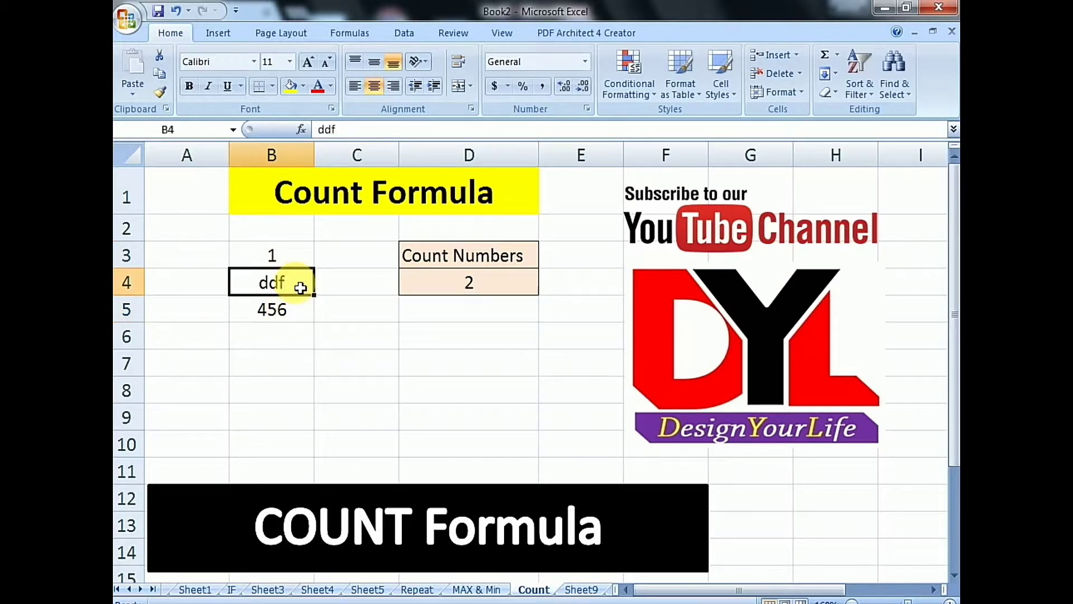
# Step: Add the text fg to the list in B6
pyautogui.click(297, 336)
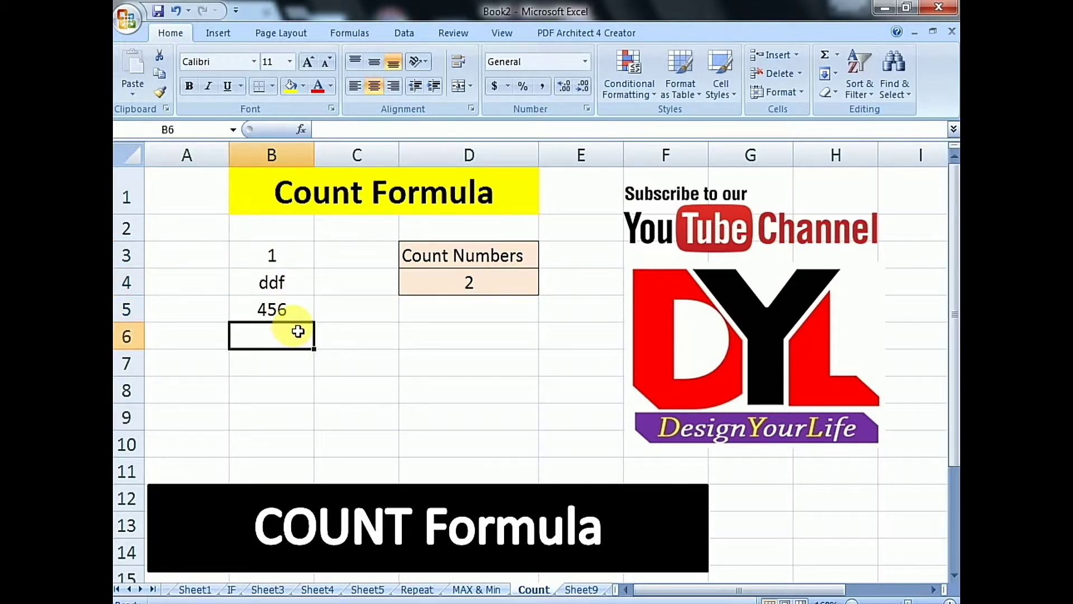
pyautogui.write('fg')
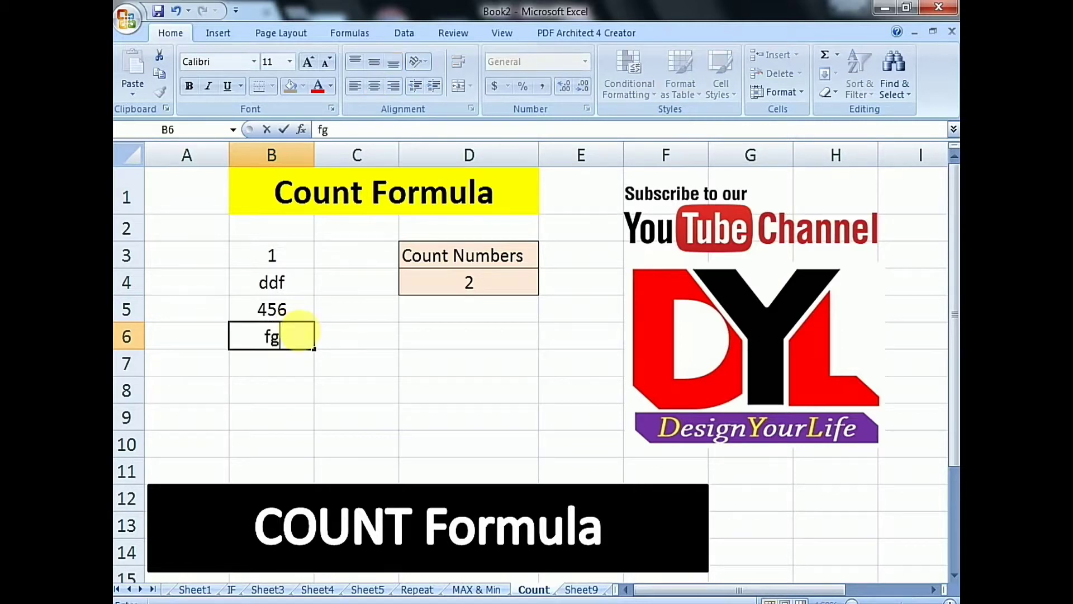
pyautogui.click(347, 330)
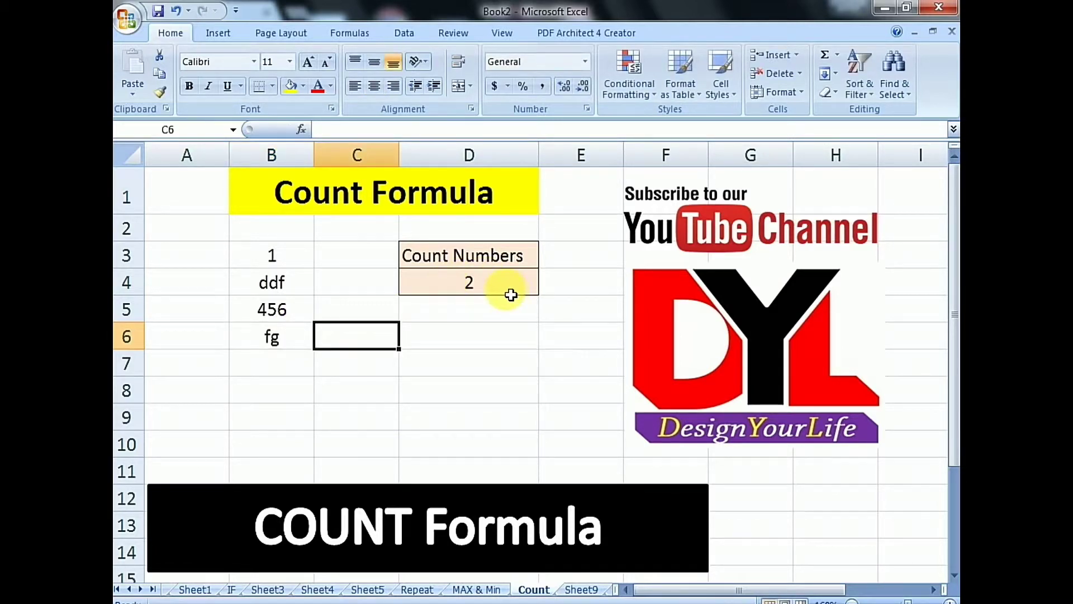
# Step: Enter the numbers 44 in B7 and 778 in B8
pyautogui.click(291, 367)
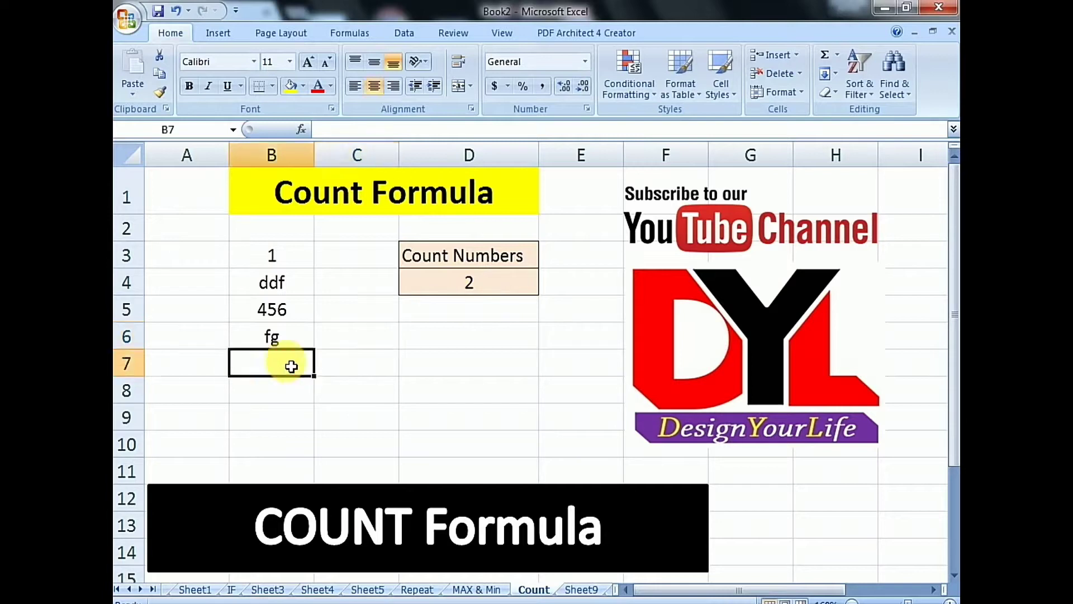
pyautogui.write('44')
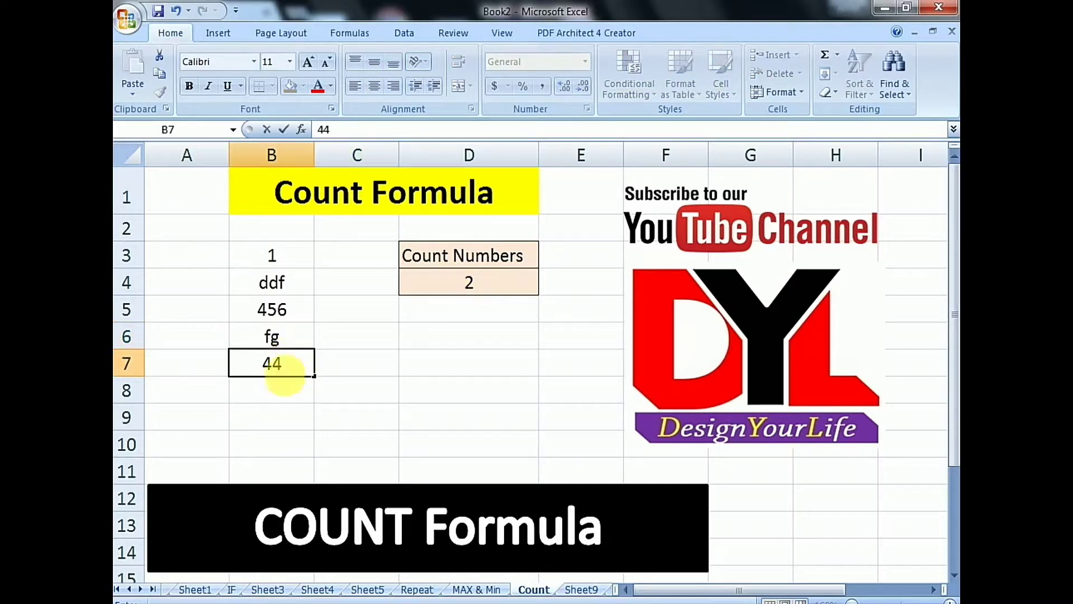
pyautogui.click(295, 386)
pyautogui.write('778')
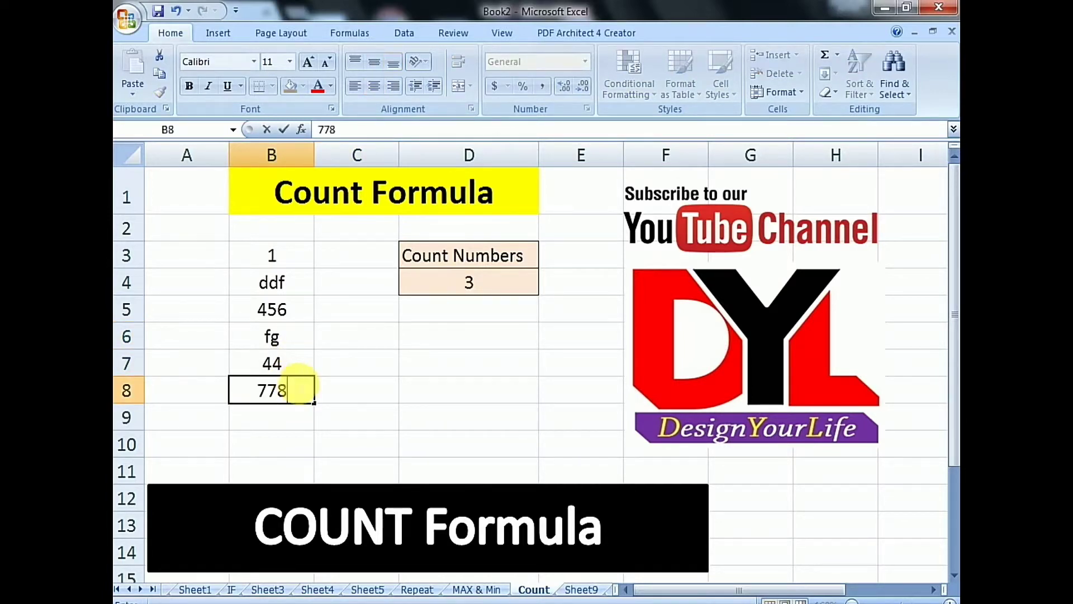
# Step: Complete the list with the text rty in B9 and the number 556 in B10
pyautogui.click(291, 413)
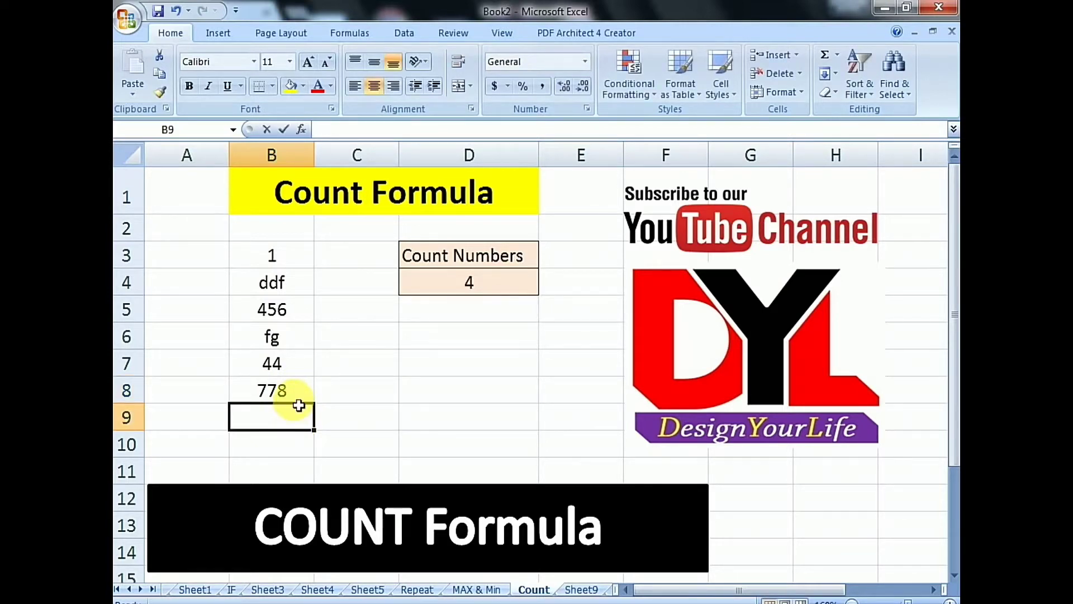
pyautogui.write('rty')
pyautogui.click(291, 441)
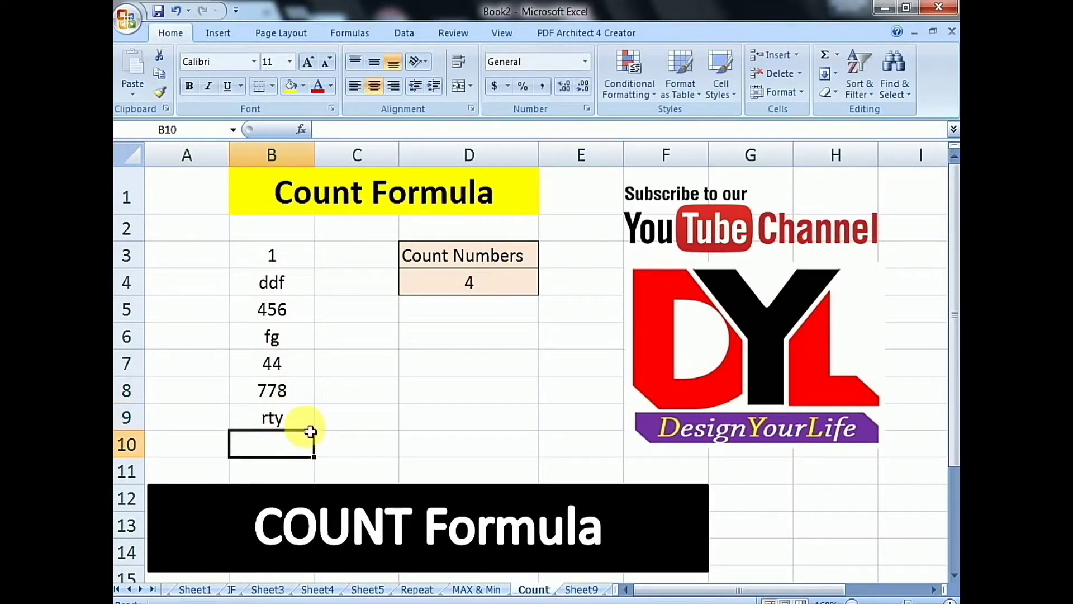
pyautogui.write('556')
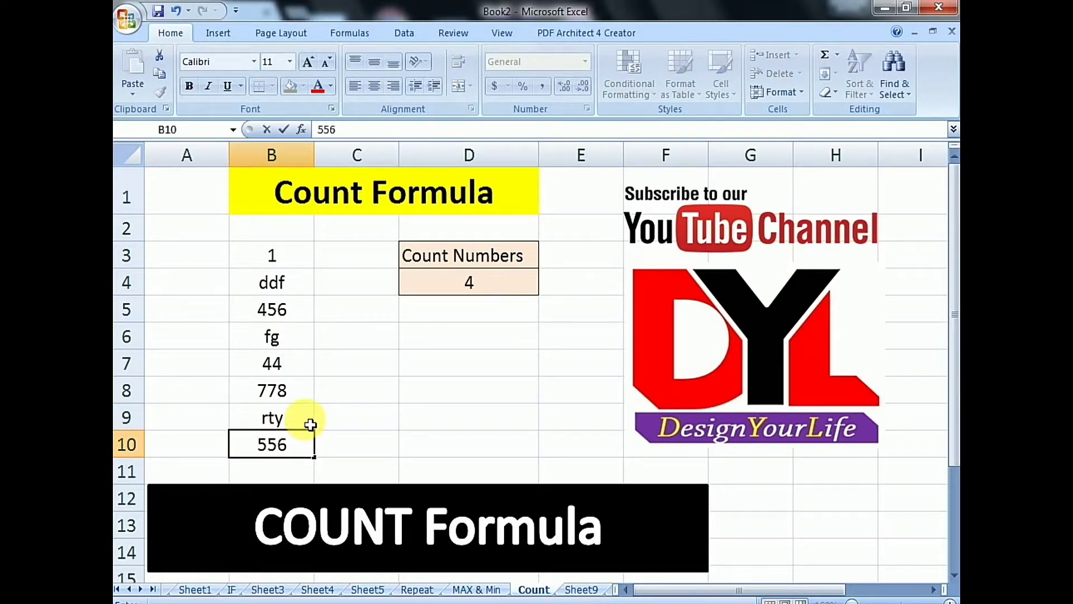
pyautogui.press('Return')
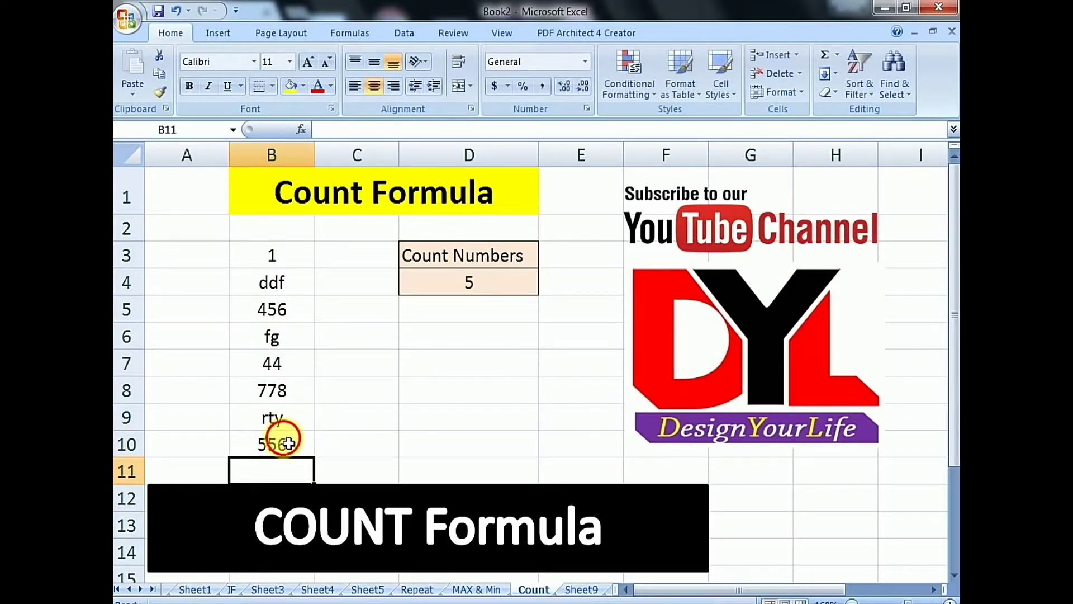
# Step: Review the entries in B3:B10, telling the numeric cells apart from the text cells
pyautogui.moveTo(288, 443); pyautogui.dragTo(287, 259)
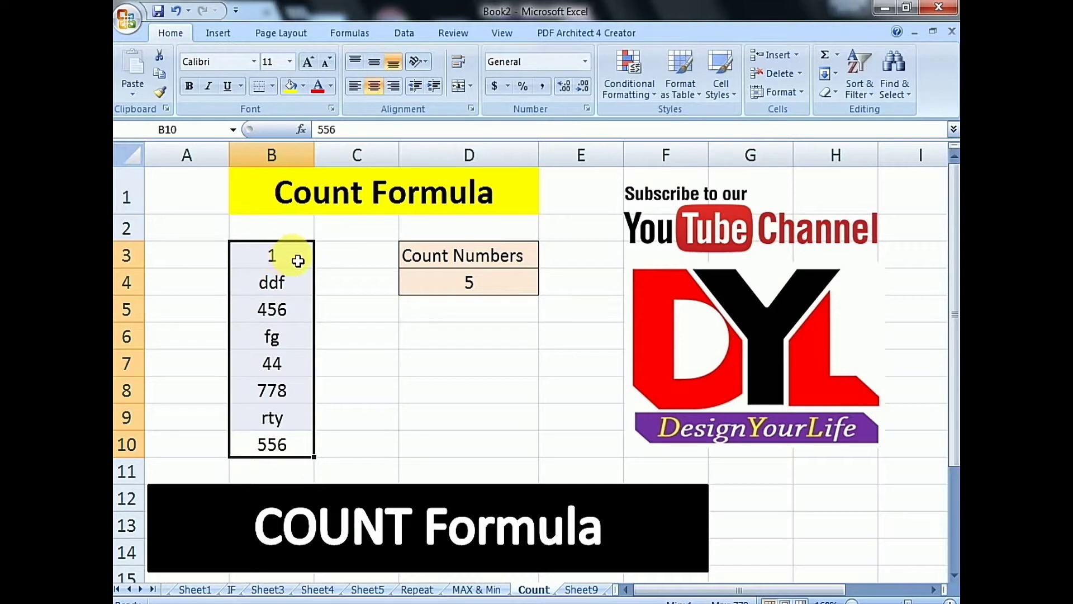
pyautogui.click(293, 259)
pyautogui.click(275, 310)
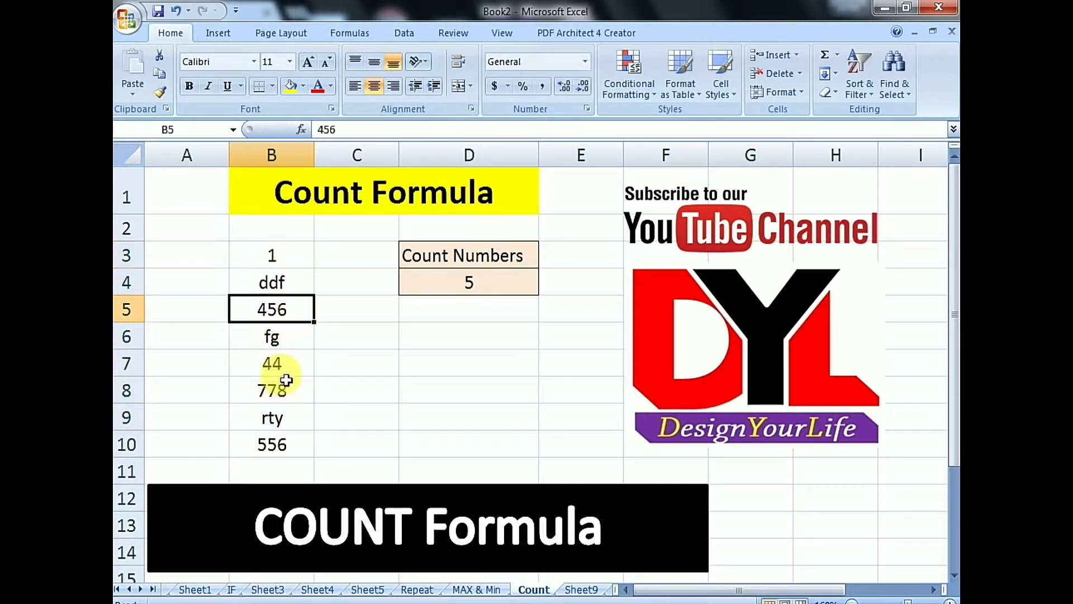
pyautogui.click(280, 364)
pyautogui.click(282, 394)
pyautogui.click(280, 448)
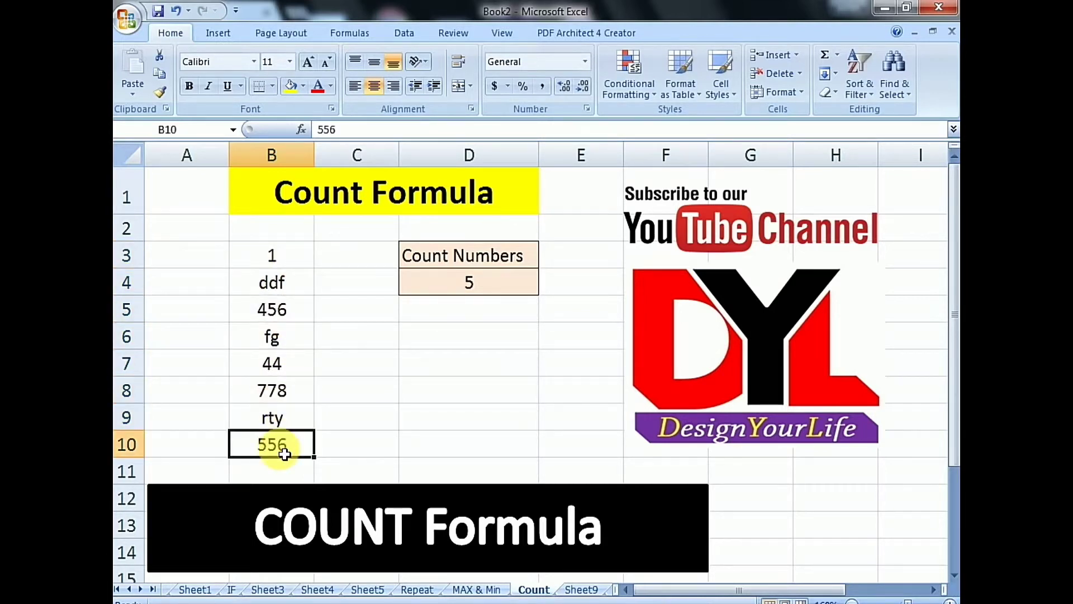
pyautogui.moveTo(292, 452); pyautogui.dragTo(292, 266)
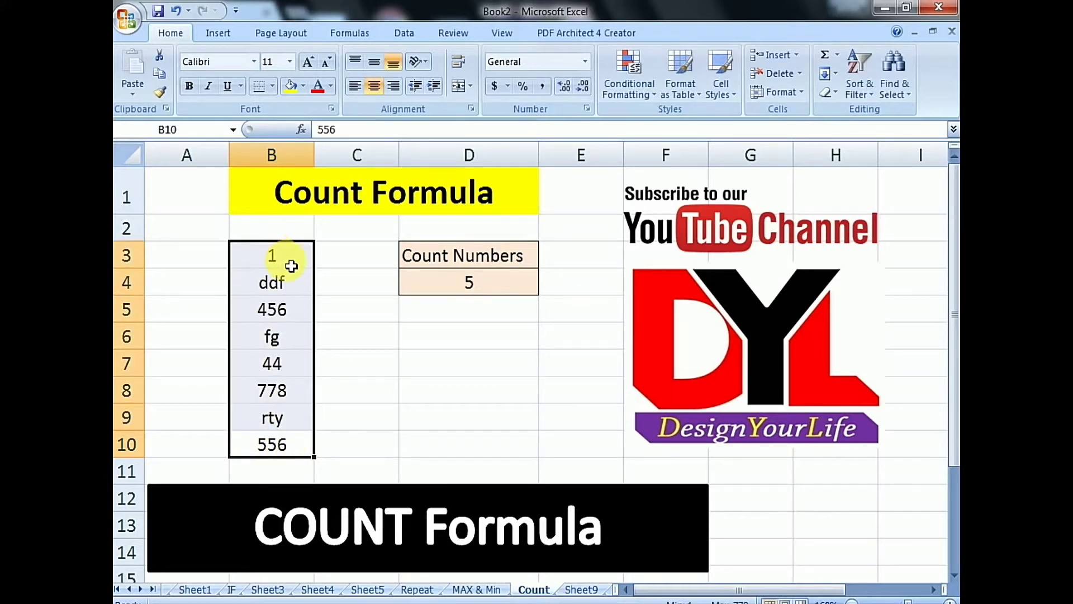
pyautogui.click(277, 398)
pyautogui.click(286, 289)
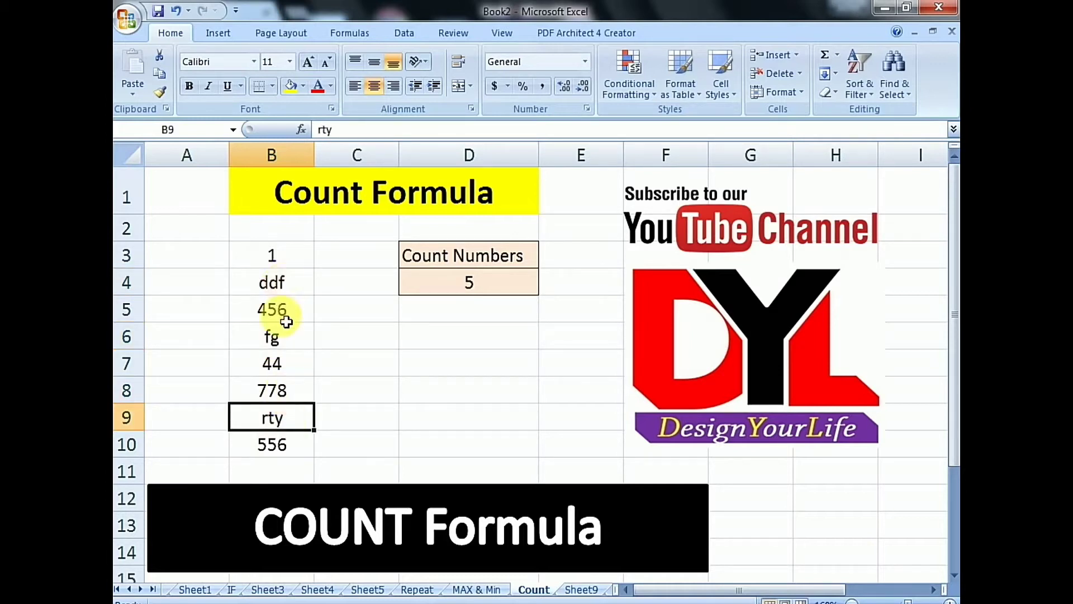
# Step: Check each numeric cell in B3:B10 against the COUNT formula and its result in D4
pyautogui.click(302, 260)
pyautogui.click(290, 322)
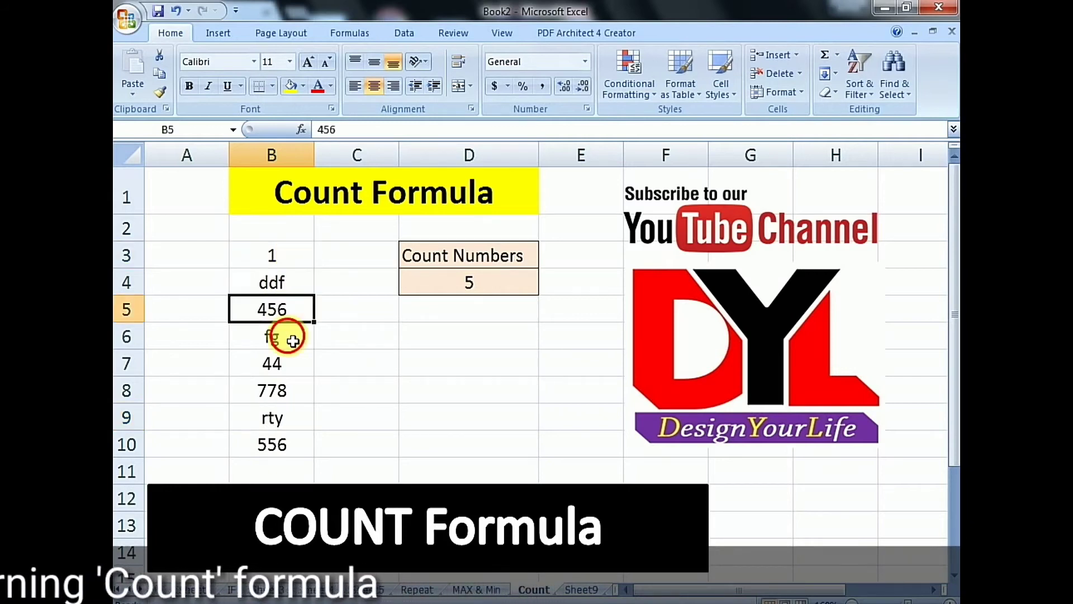
pyautogui.click(285, 369)
pyautogui.click(280, 392)
pyautogui.click(280, 447)
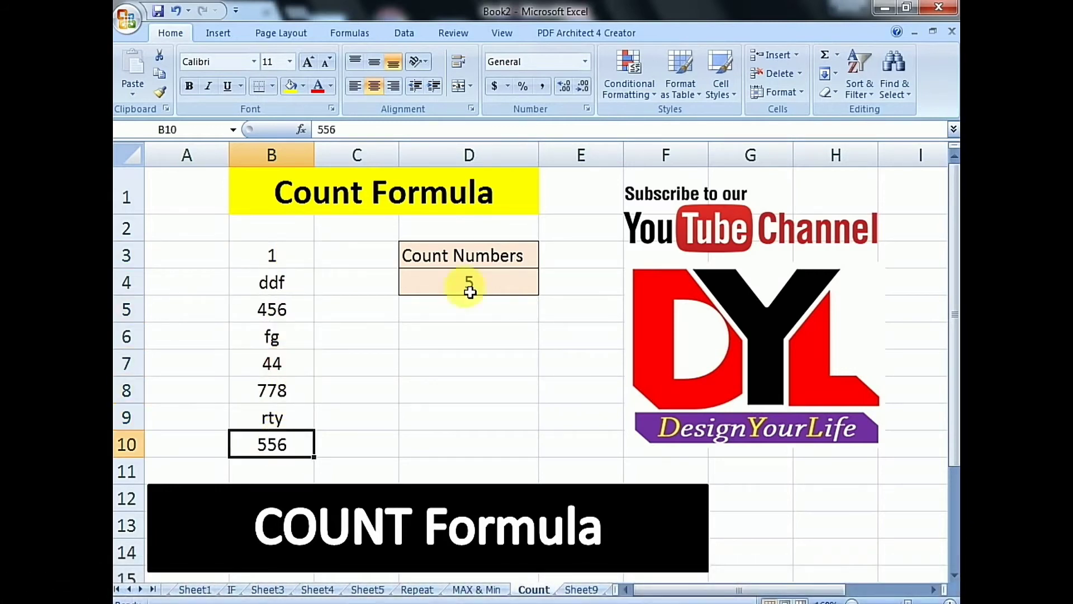
pyautogui.click(483, 284)
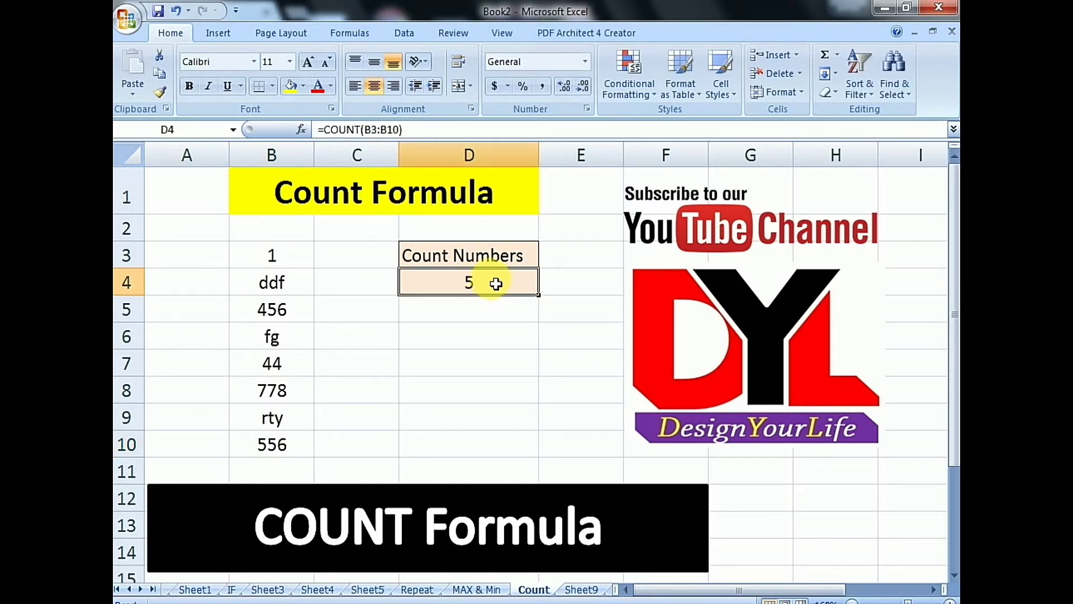
pyautogui.moveTo(305, 264); pyautogui.dragTo(287, 441)
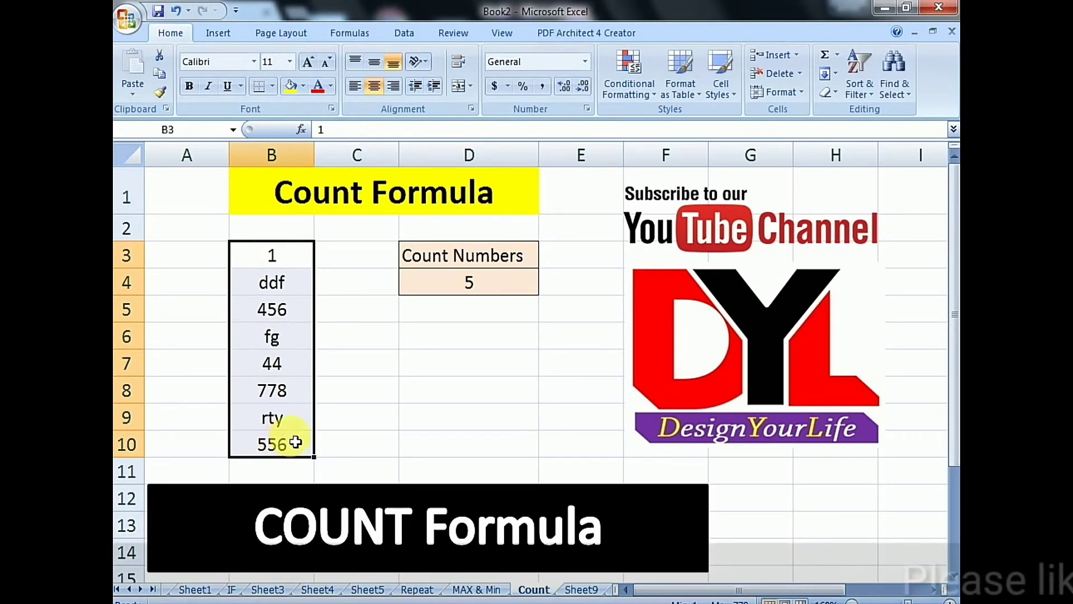